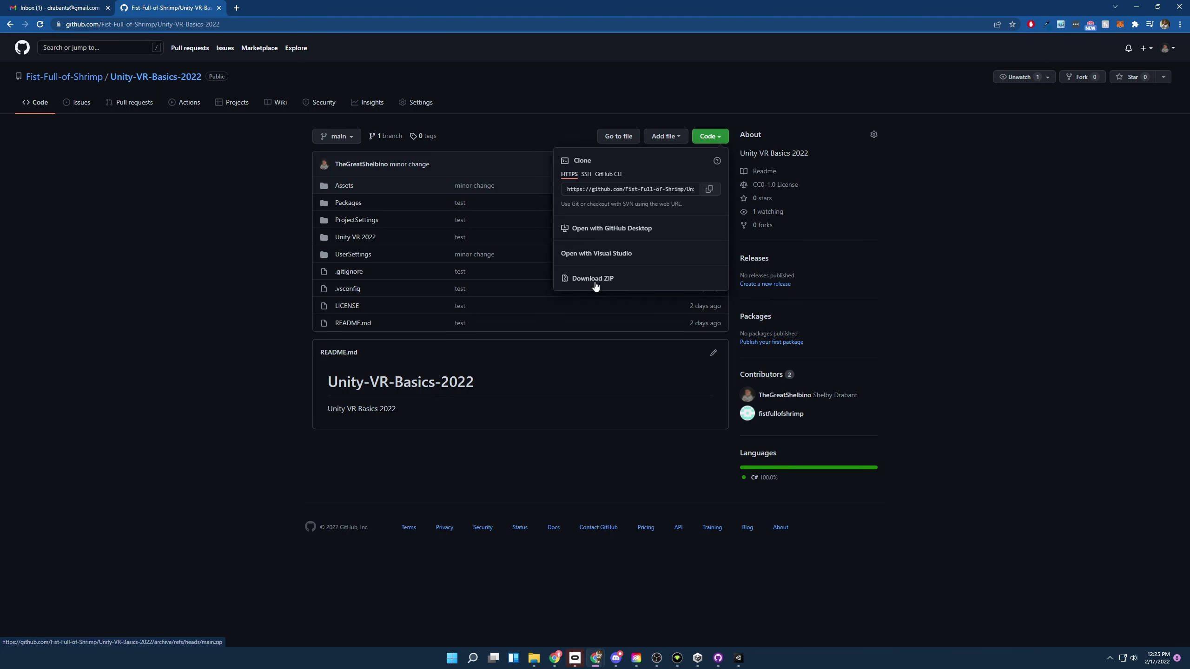
Download the Unity-VR-Basics-2022 repository ZIP and add the extracted main folder as a Unity Hub project.
click(593, 278)
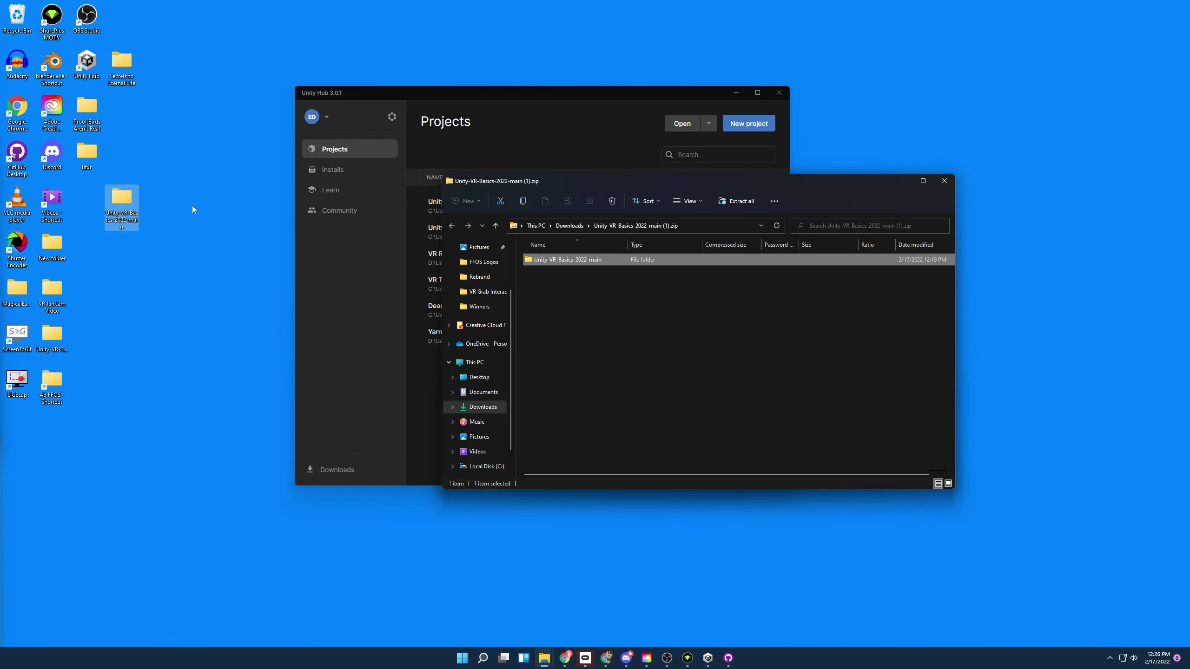
click(682, 123)
click(423, 233)
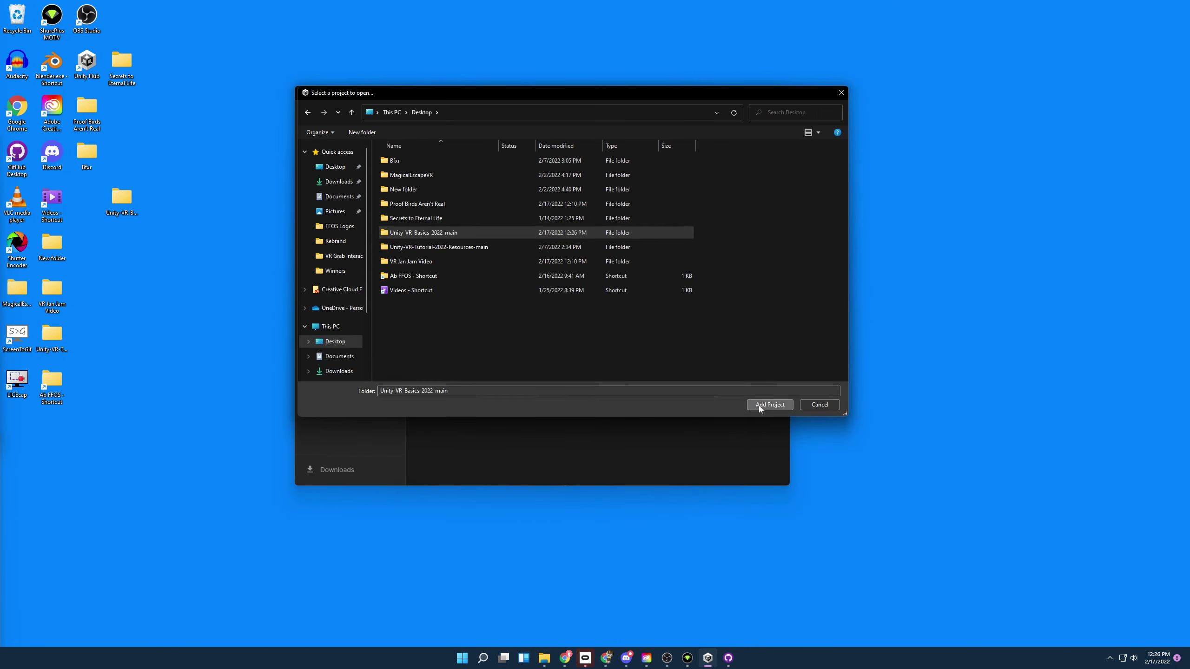
click(769, 405)
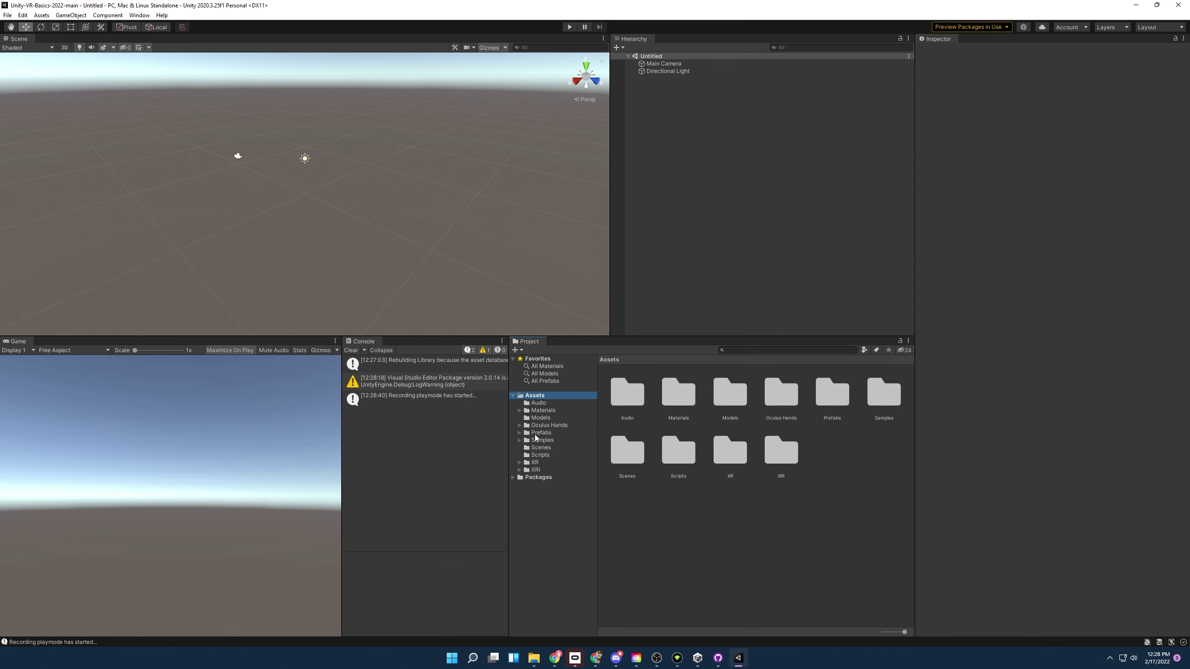
Open the Part 2 Grab Interactables scene from the Scenes folder.
click(538, 448)
double_click(617, 398)
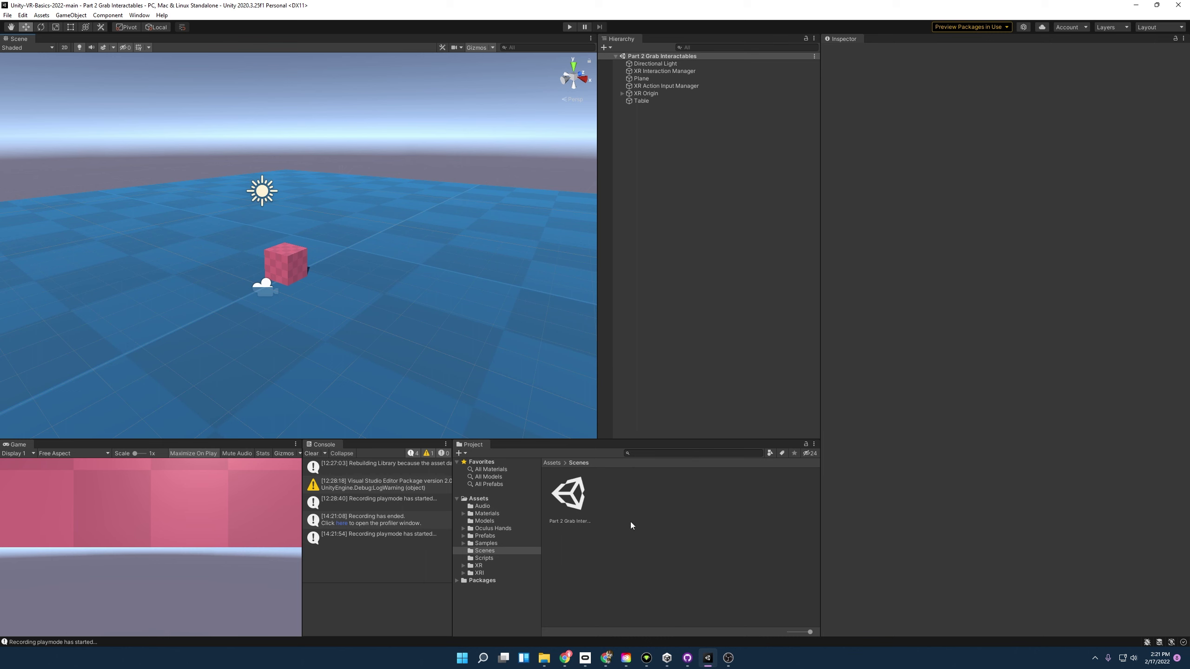
Inspect the ground Plane, frame the Table cube, then select XR Origin to view its camera rig.
click(574, 509)
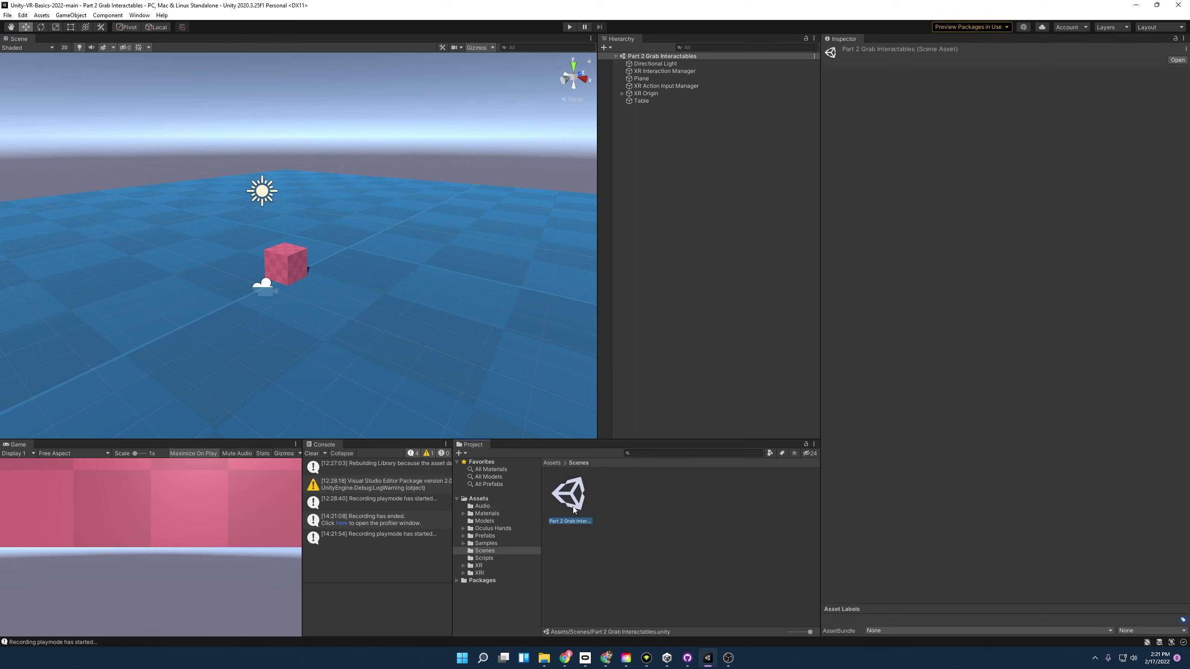
right_drag(478, 258, 451, 256)
click(457, 255)
click(436, 242)
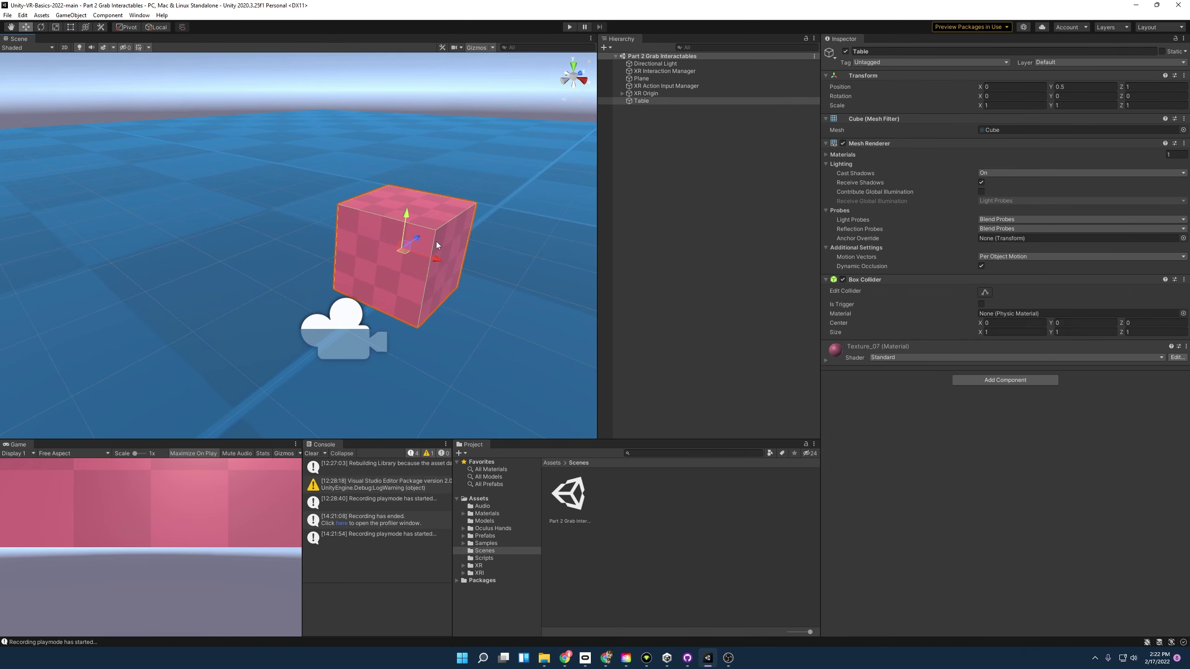
key(f)
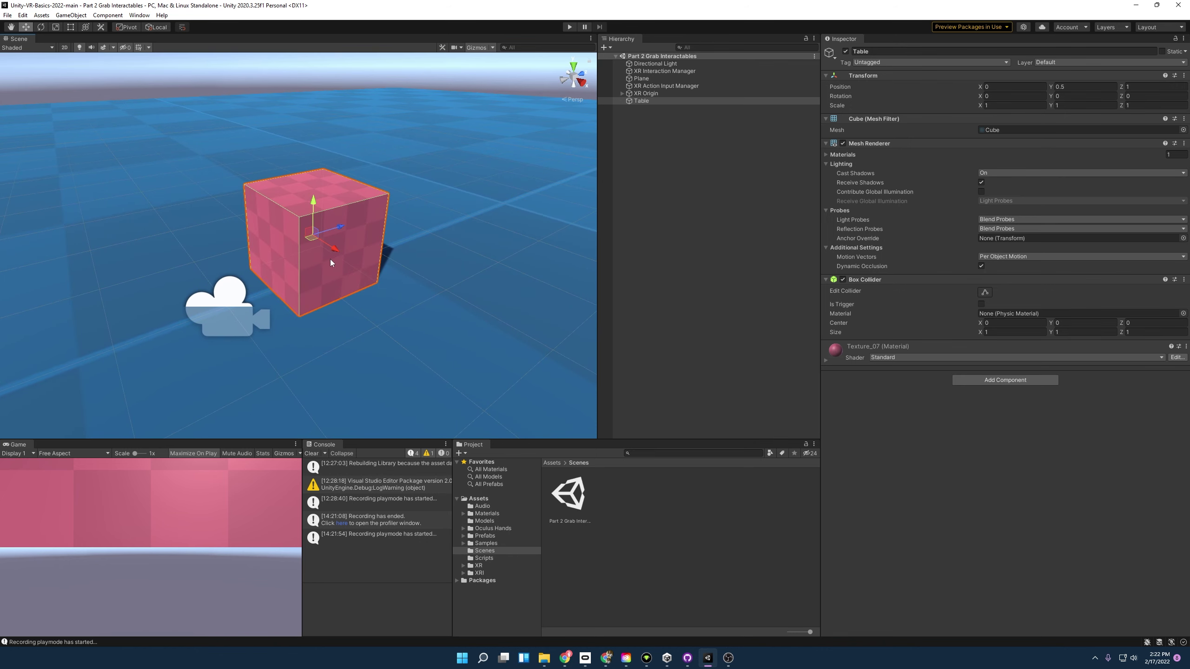
right_drag(330, 259, 409, 243)
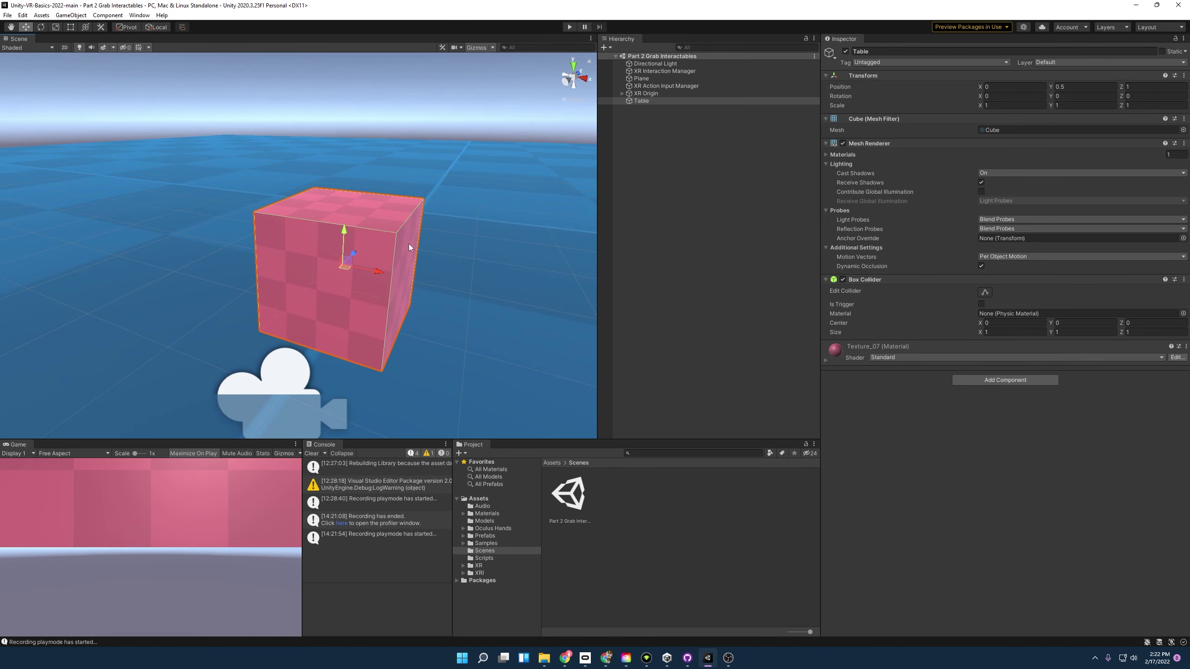
click(647, 94)
mouse_move(469, 202)
right_down()
mouse_move(252, 213)
mouse_move(335, 189)
mouse_move(340, 290)
mouse_move(484, 148)
mouse_move(465, 242)
mouse_move(470, 205)
right_up()
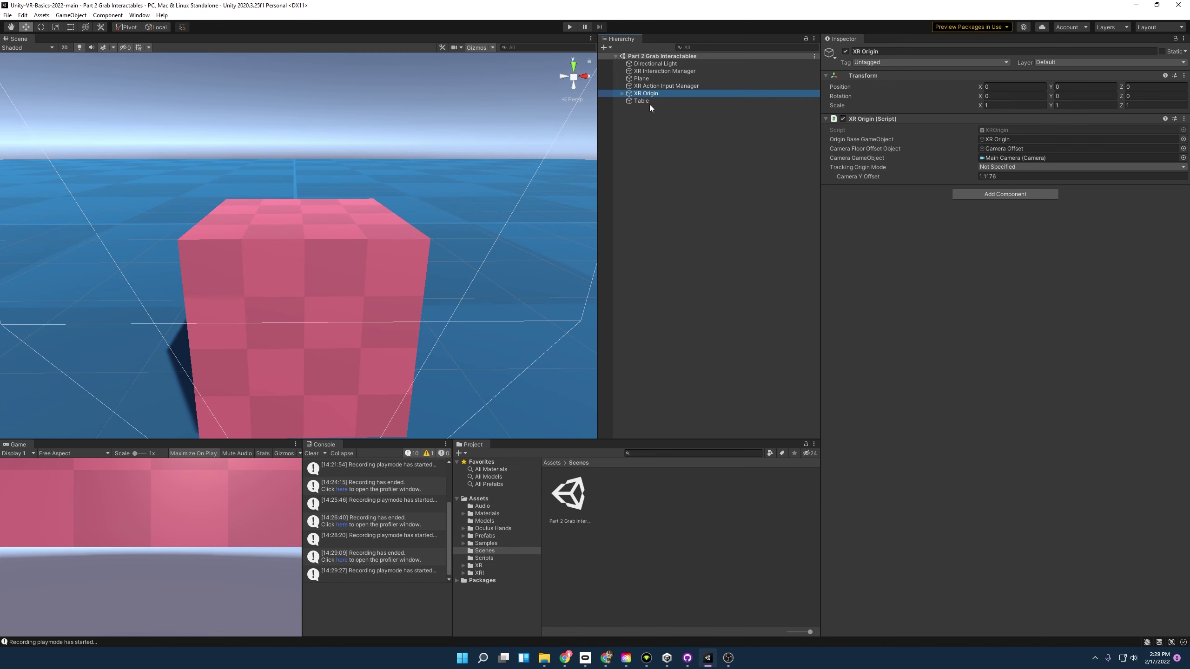
Inspect the LeftHand and RightHand Controllers and show the RightHand's Sphere Collider edit handles.
click(622, 94)
click(654, 116)
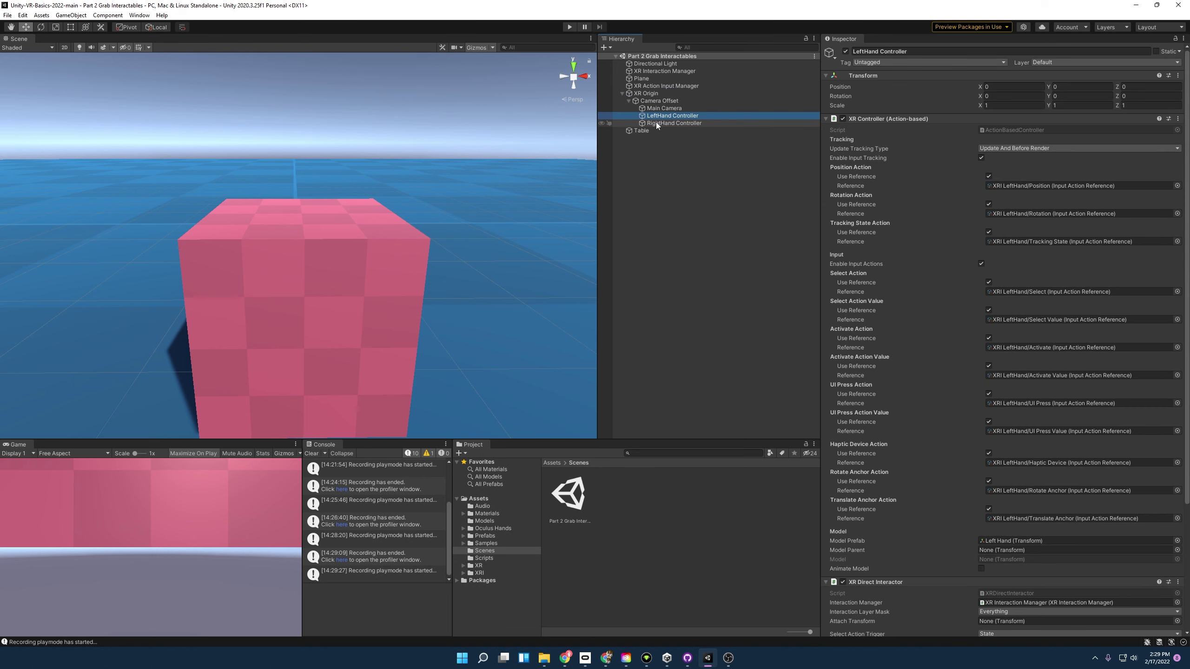
click(656, 123)
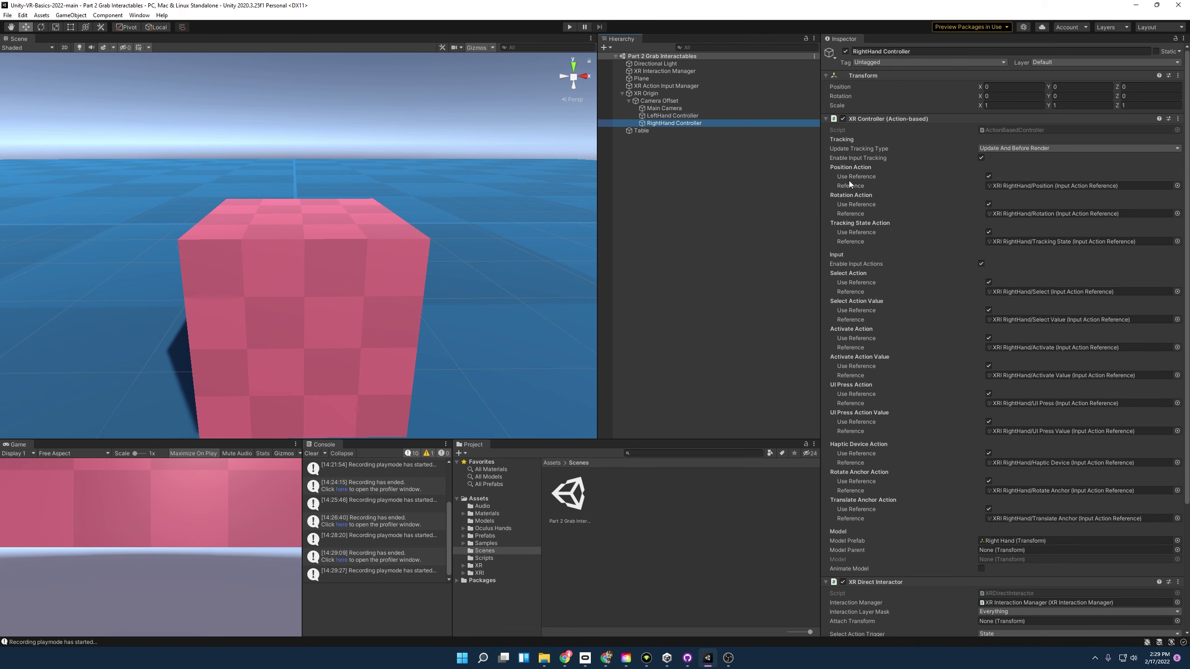
scroll(883, 222, down, 5)
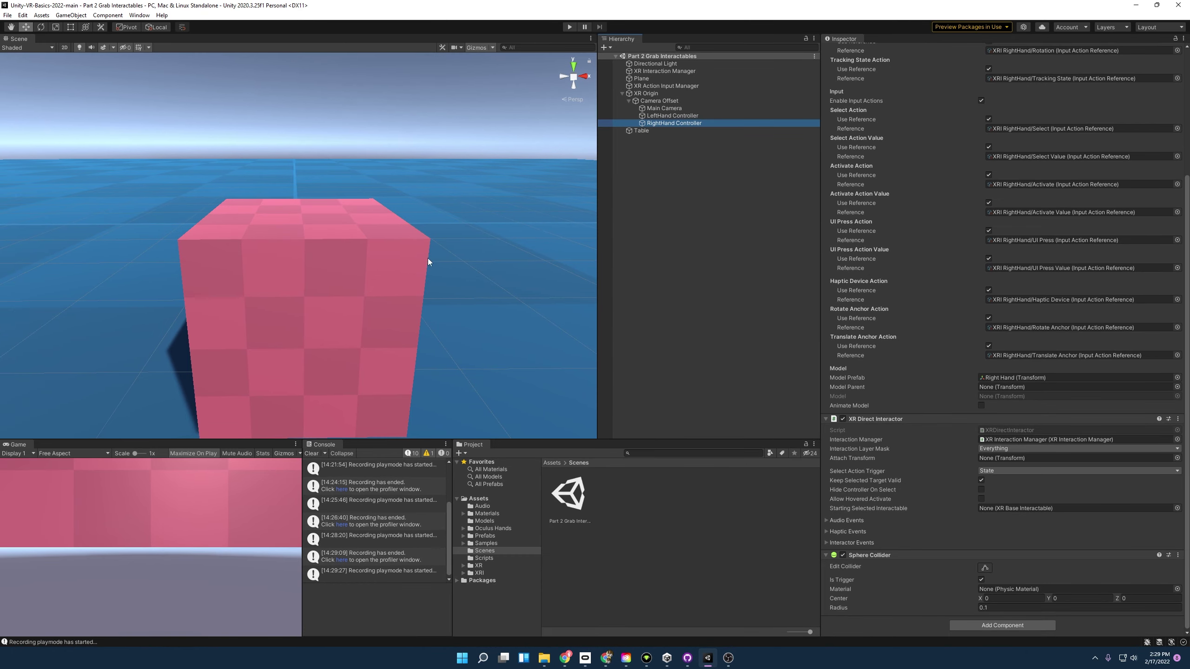
mouse_move(109, 115)
right_down()
mouse_move(135, 87)
mouse_move(127, 128)
right_up()
right_drag(440, 269, 444, 322)
click(988, 571)
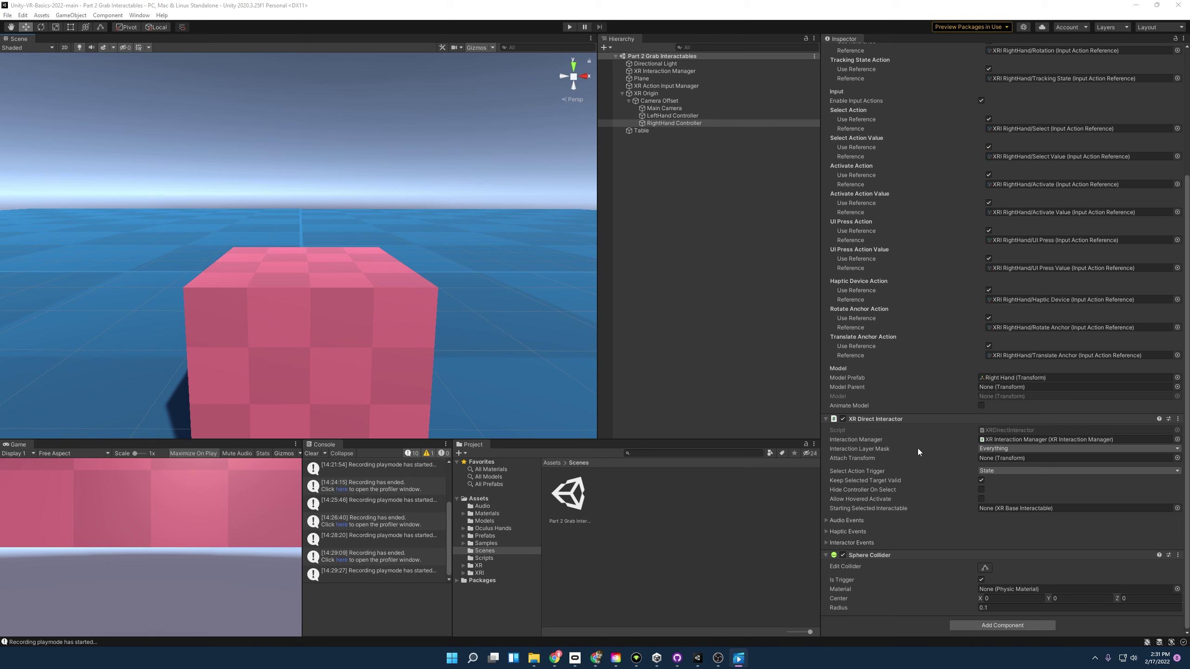
mouse_move(917, 448)
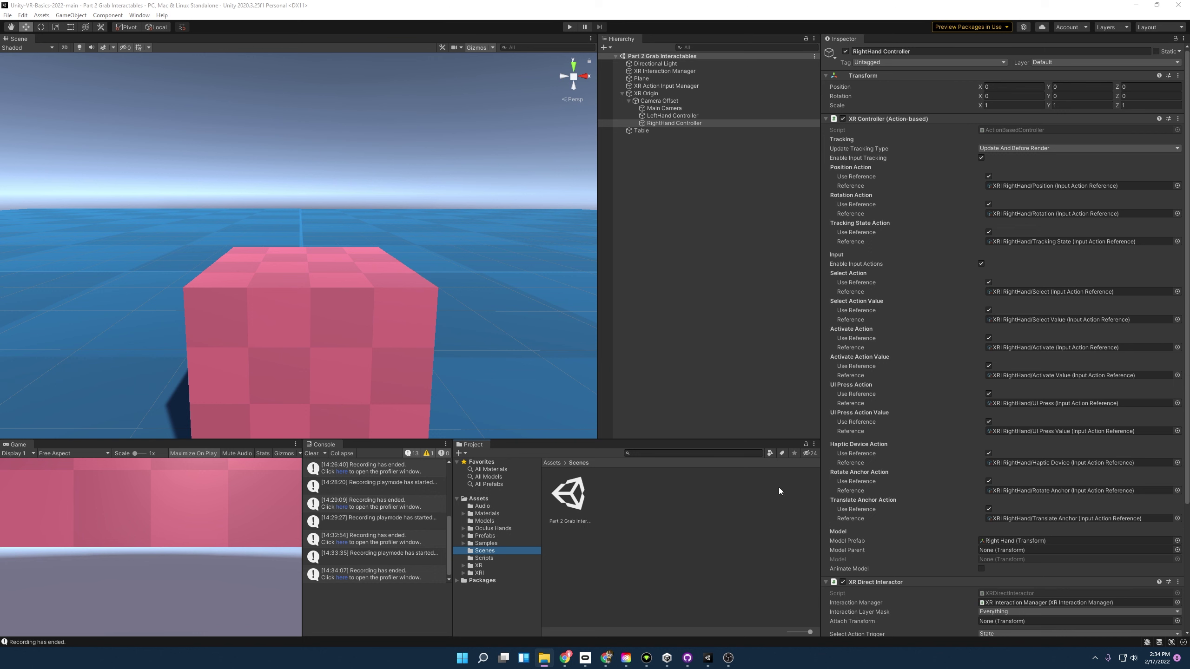
Browse Oculus Hands > Prefabs and inspect the Left Hand and Right Hand prefabs.
click(463, 528)
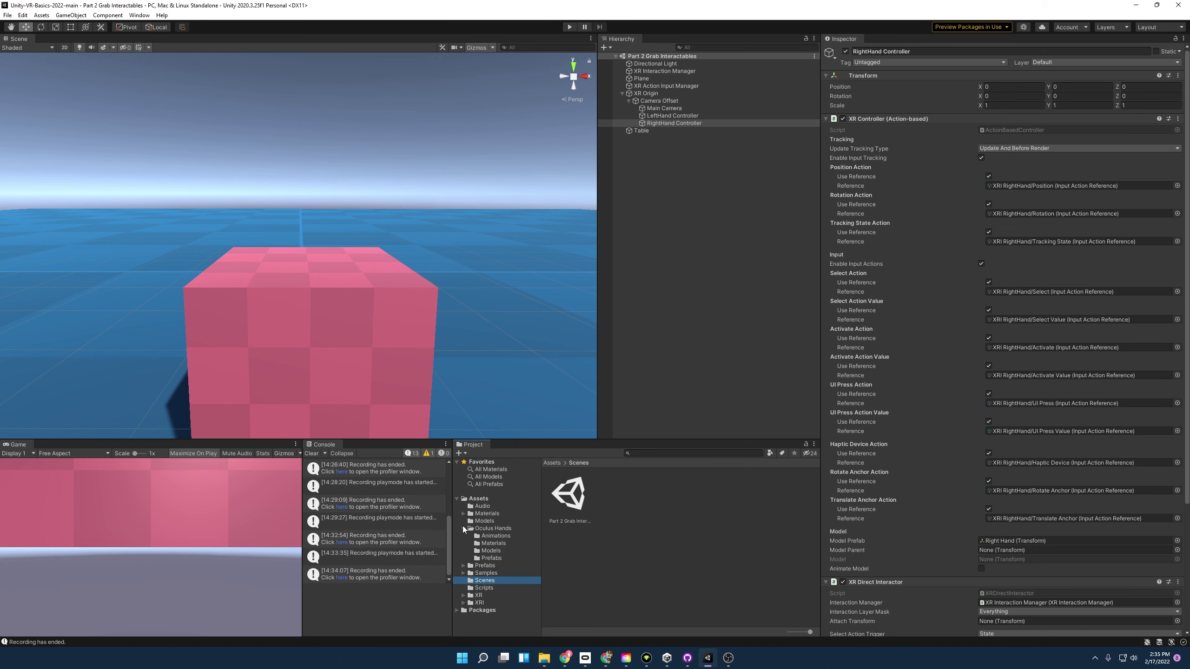
click(492, 558)
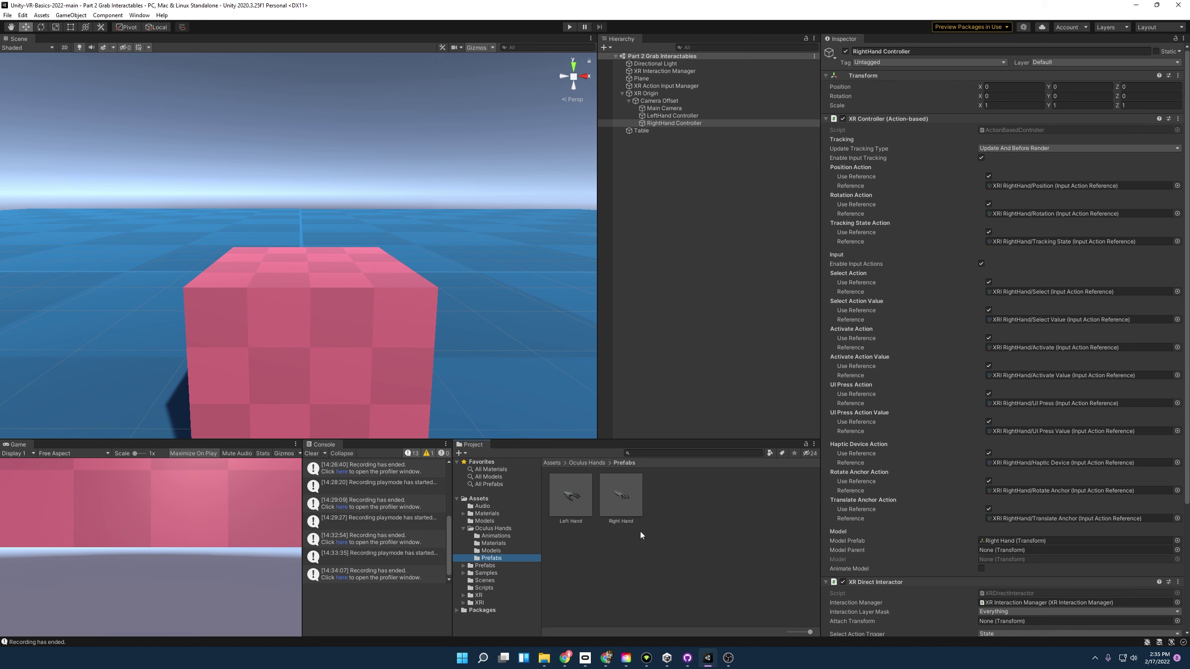
click(577, 504)
click(623, 496)
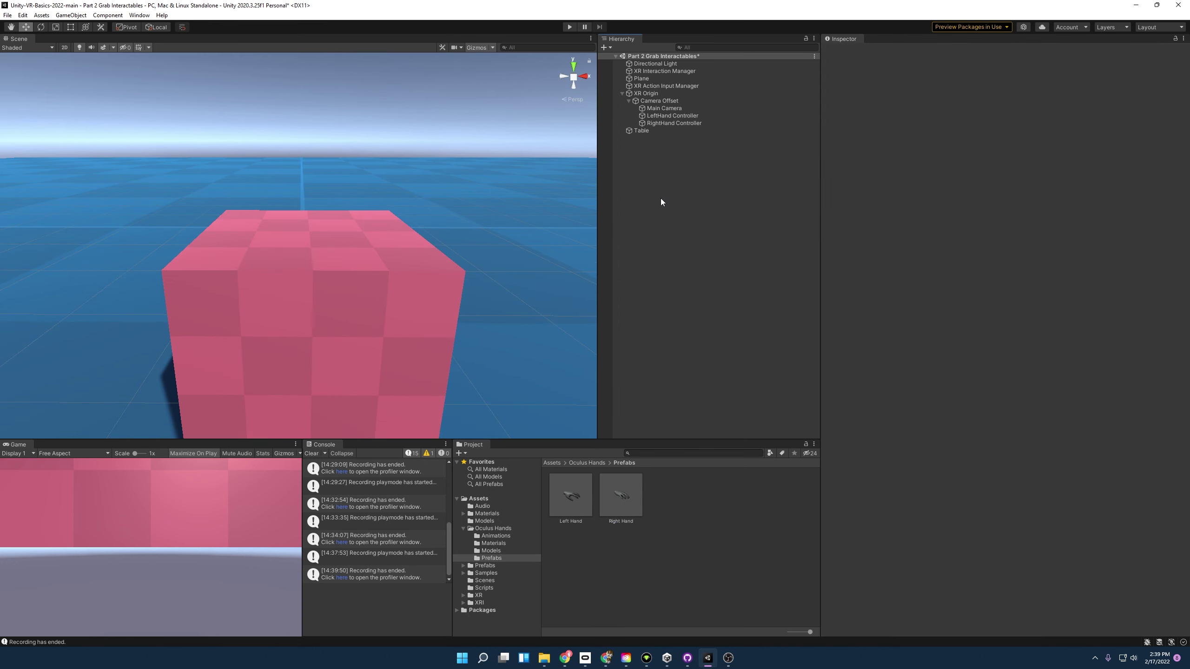
Create a 3D sphere in the Hierarchy named Ball.
right_click(688, 171)
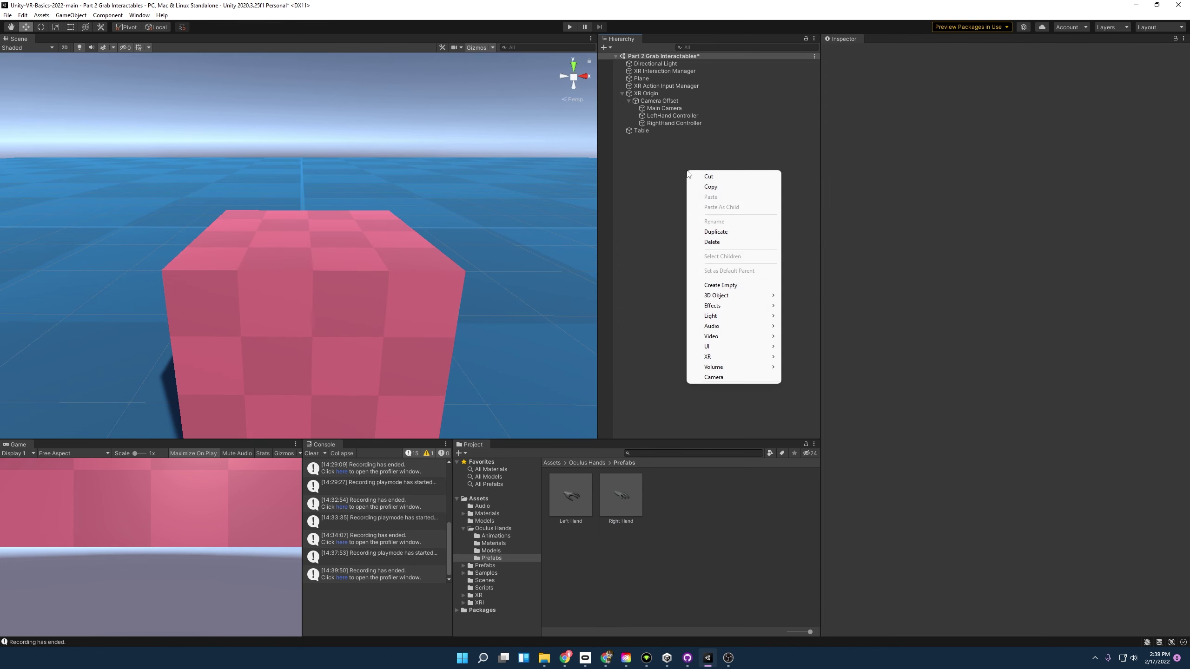
mouse_move(737, 296)
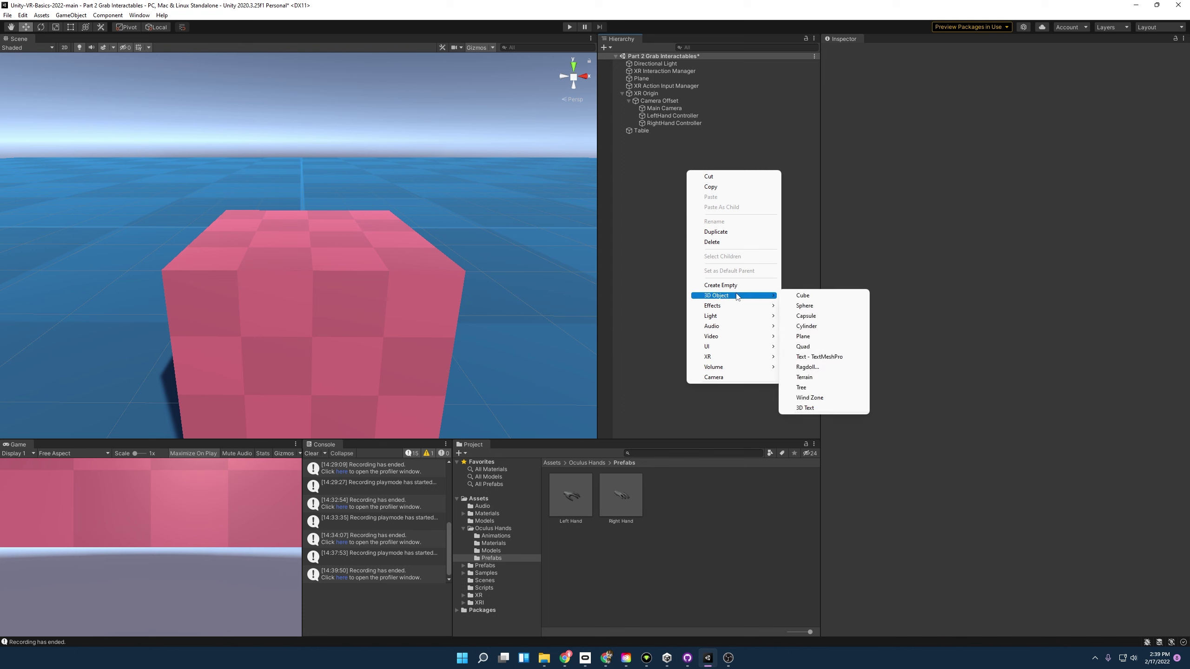
click(815, 306)
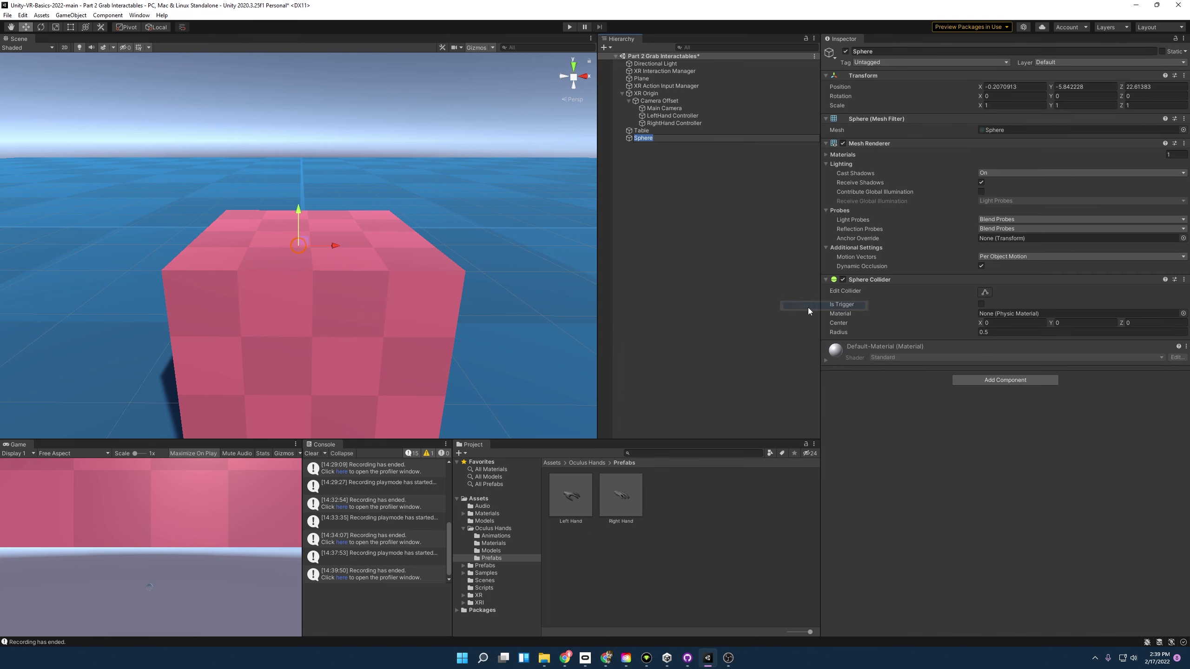
text(Ball)
key(Return)
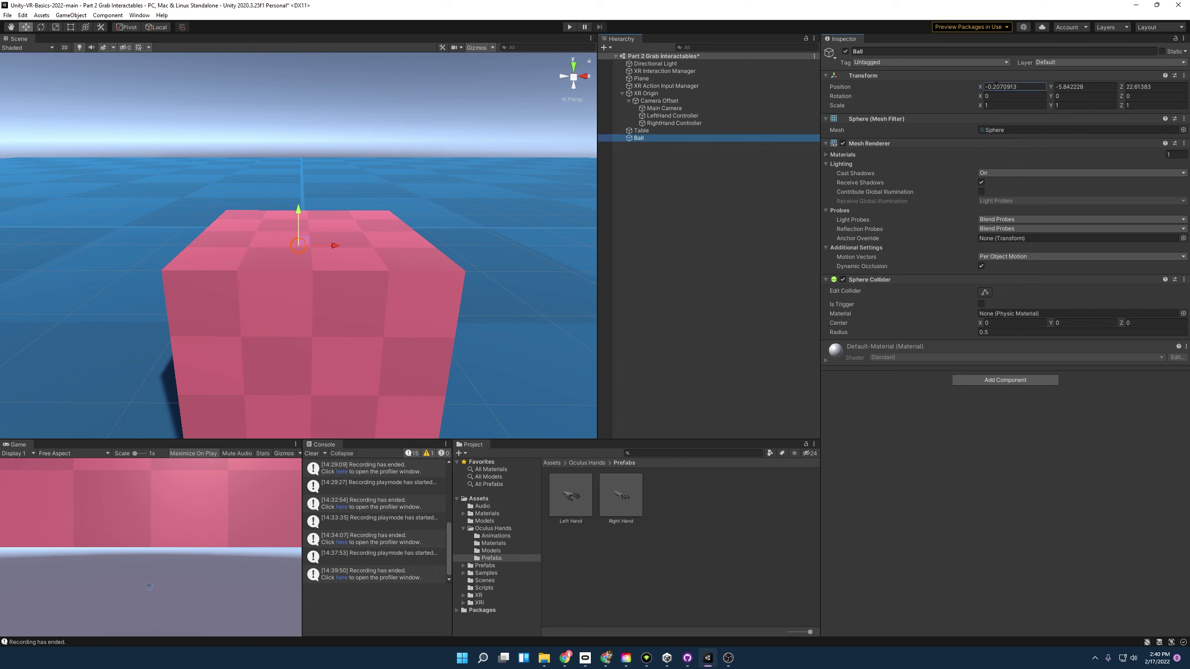
Zero the Ball's X, Y and Z position.
click(996, 87)
text(0)
key(Tab)
text(00)
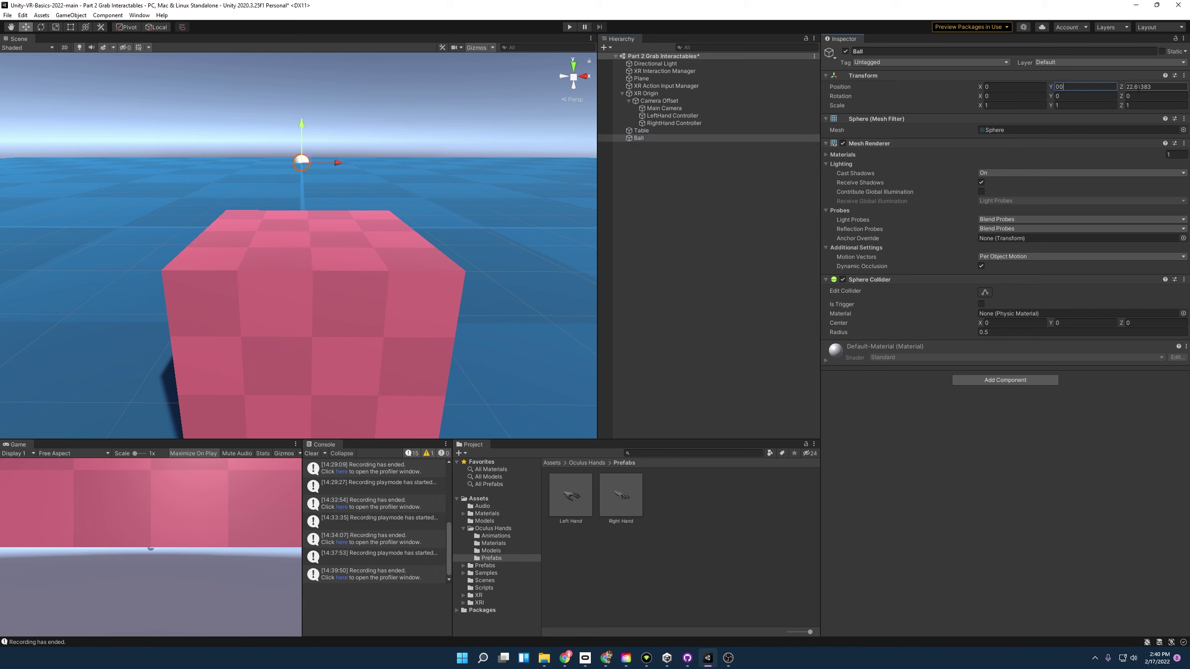
key(Tab)
text(0)
alt+drag(583, 181, 608, 123)
Scale the Ball to 0.2 on X, Y and Z.
click(996, 106)
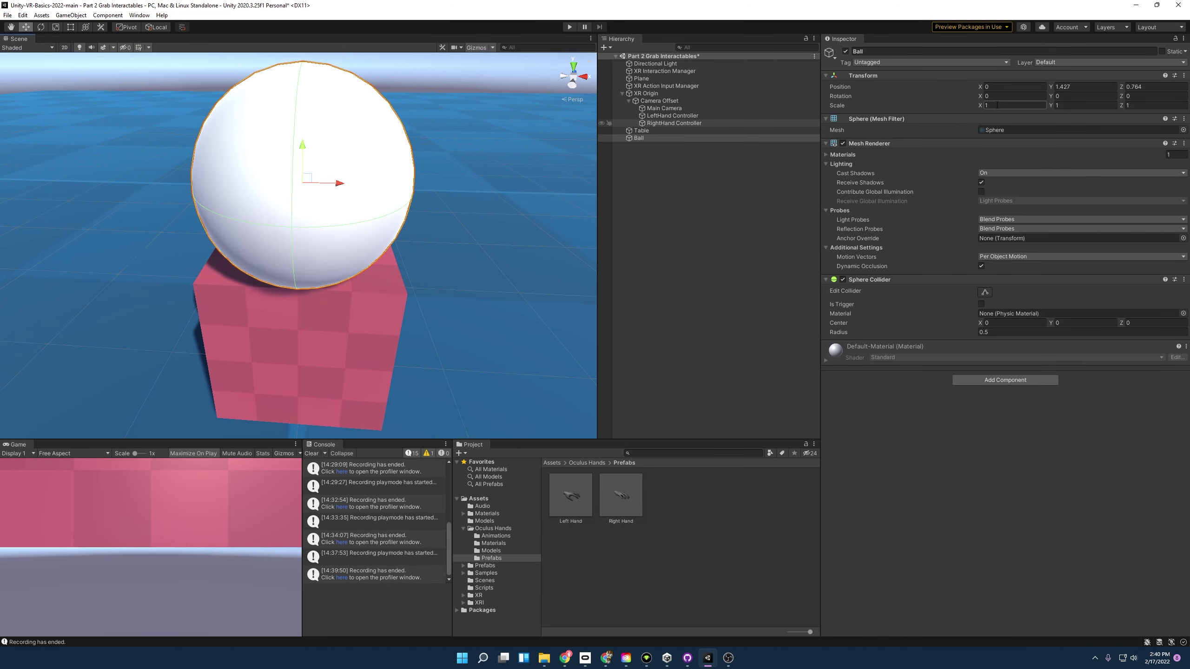
text(0.2)
click(1073, 106)
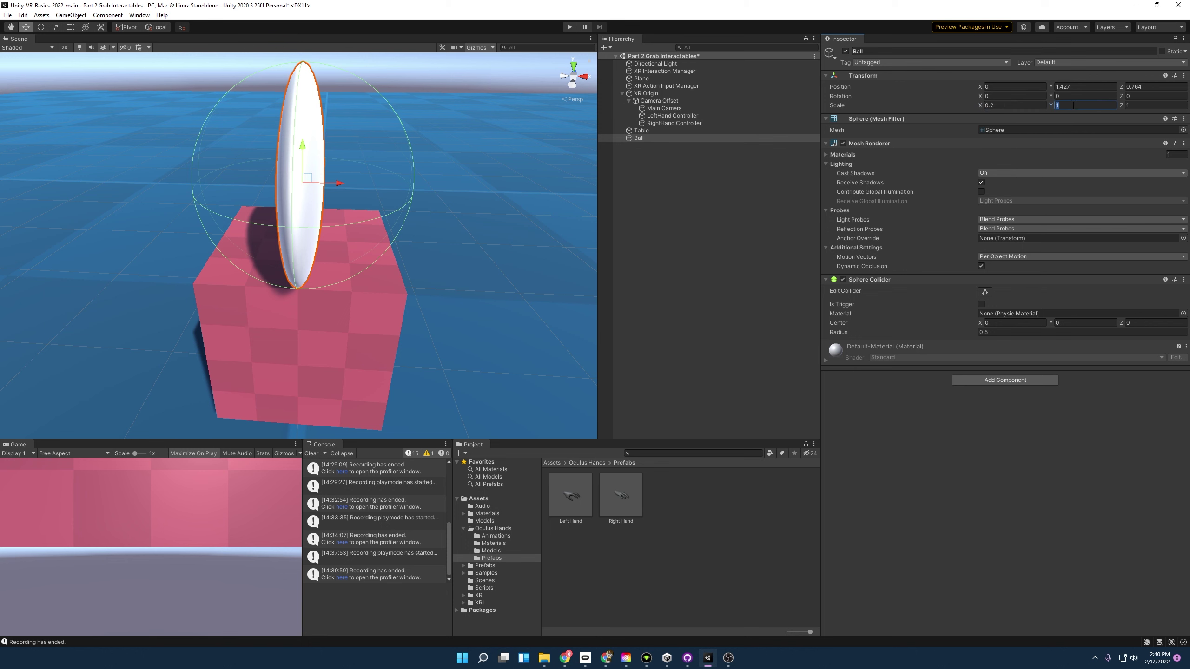
text(0.2)
click(1141, 106)
text(0.2)
key(Return)
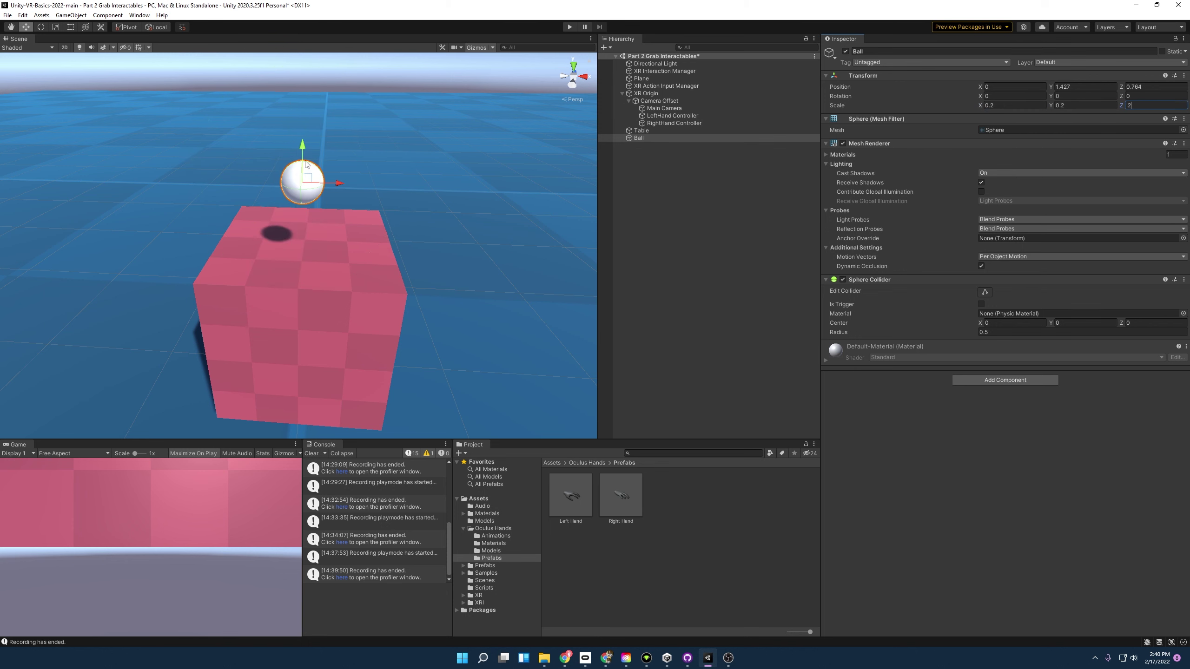
drag(303, 148, 422, 207)
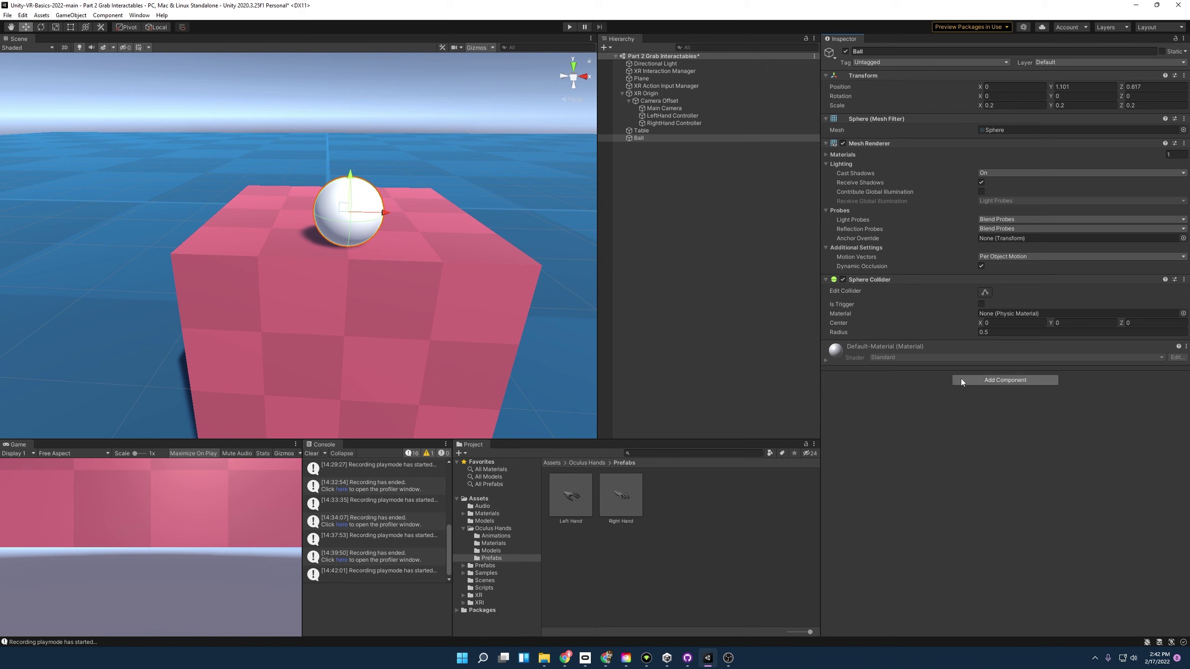
Add an XR Grab Interactable component to the Ball via the 'xr g' component search.
click(961, 379)
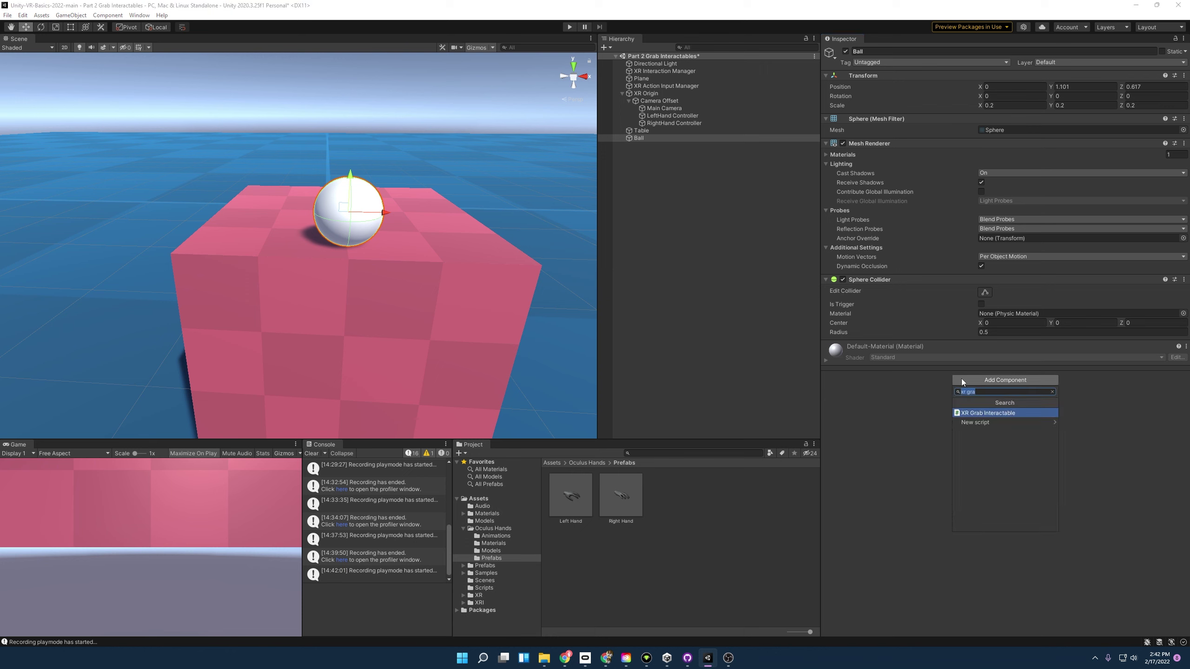
text(xr g)
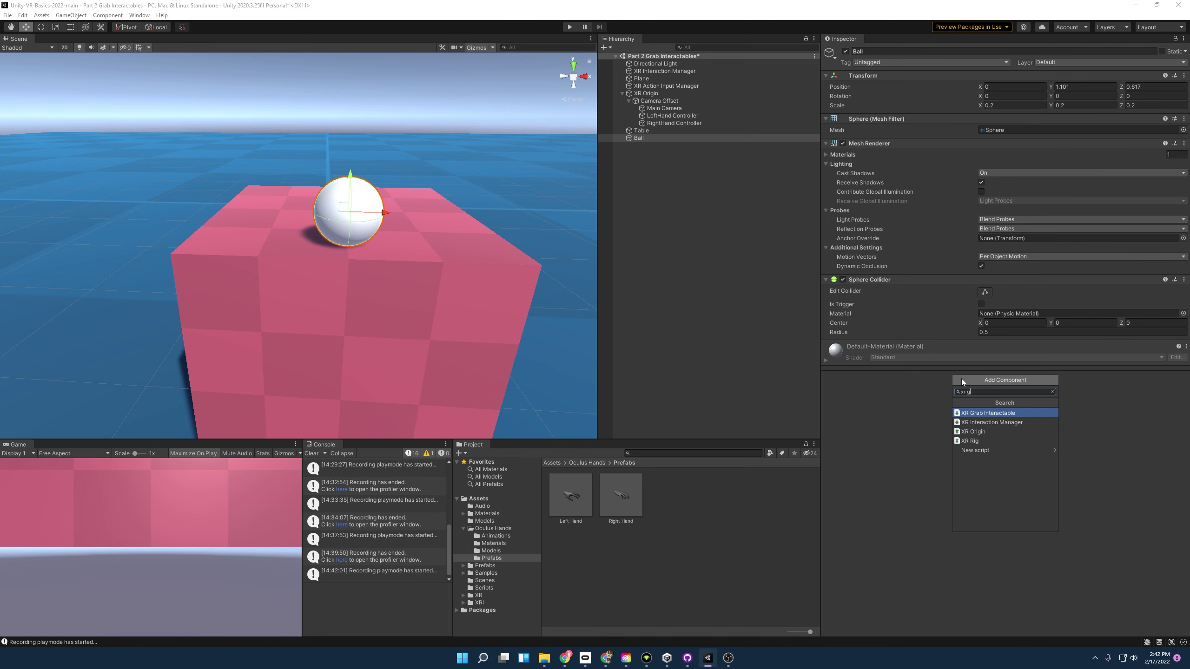
click(982, 412)
scroll(978, 415, down, 3)
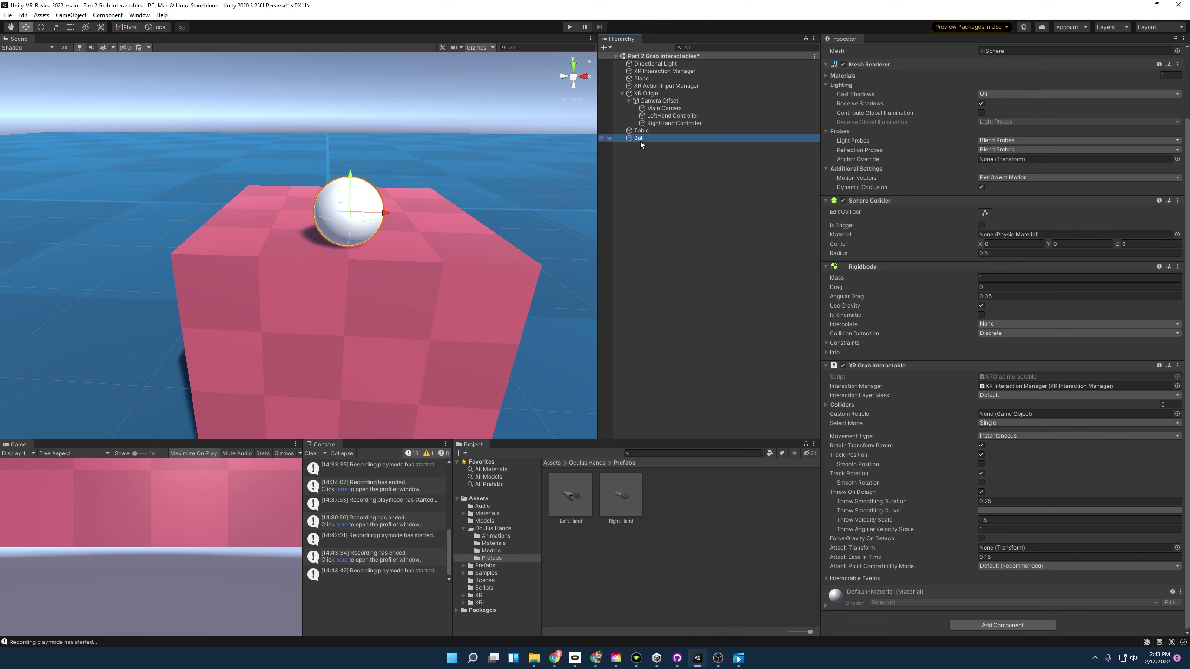
Duplicate the Ball twice, slide Ball (1) left and Ball (2) further right along X.
key(ctrl+d)
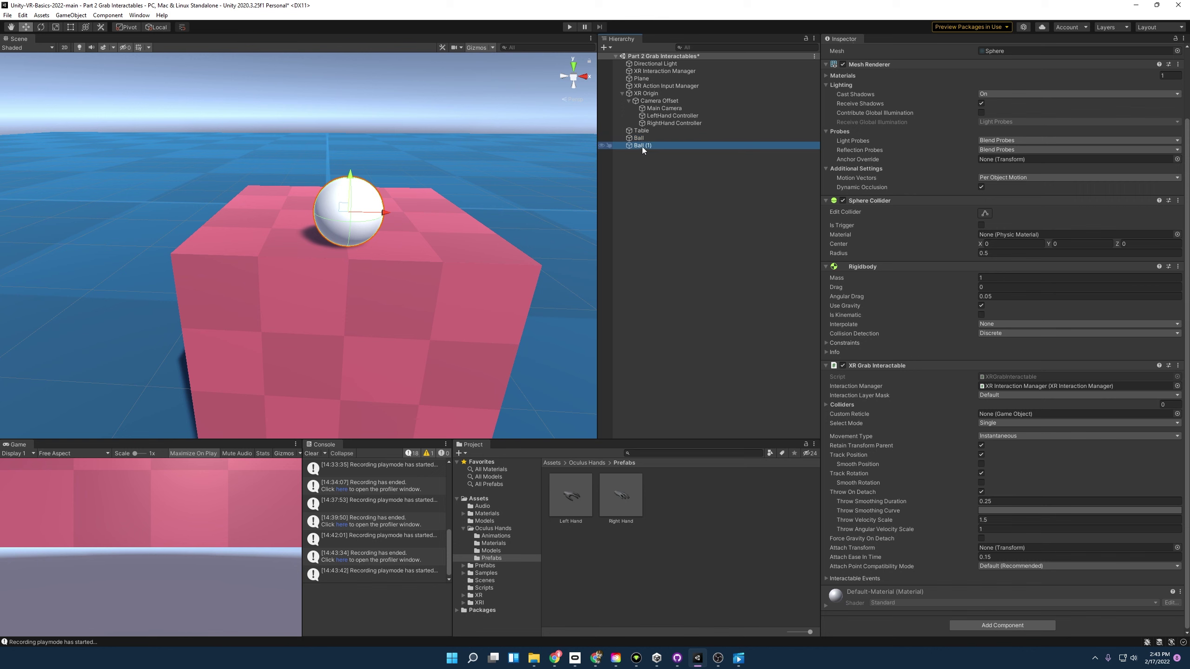
key(ctrl+d)
click(639, 146)
drag(384, 218, 284, 216)
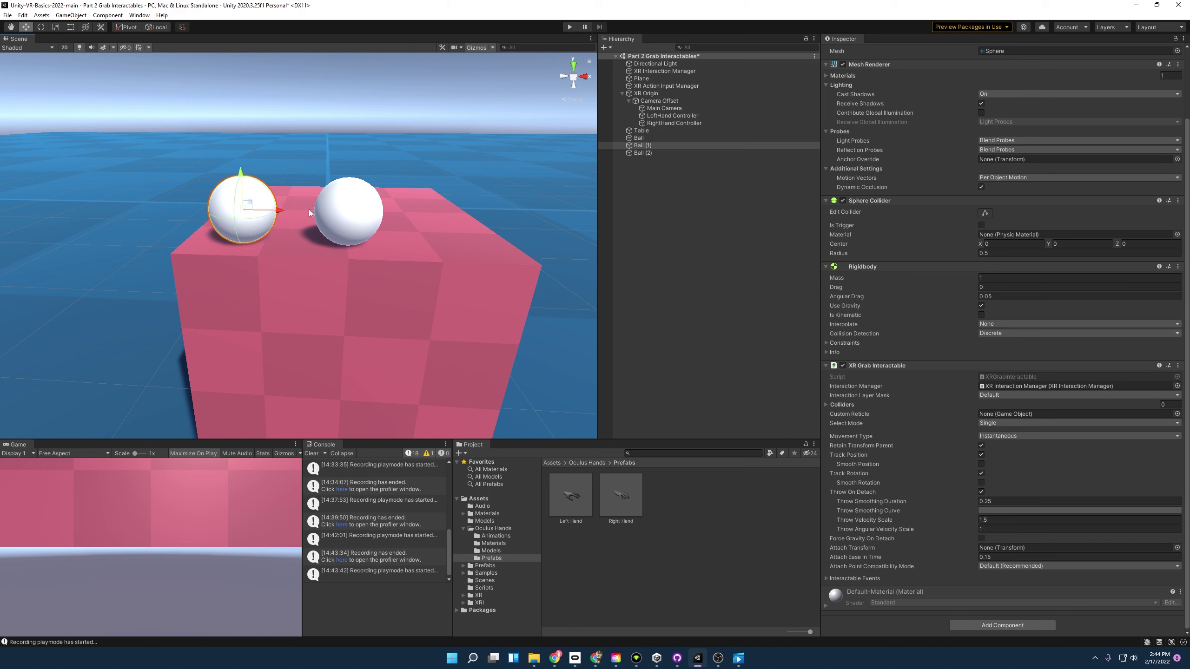
click(642, 153)
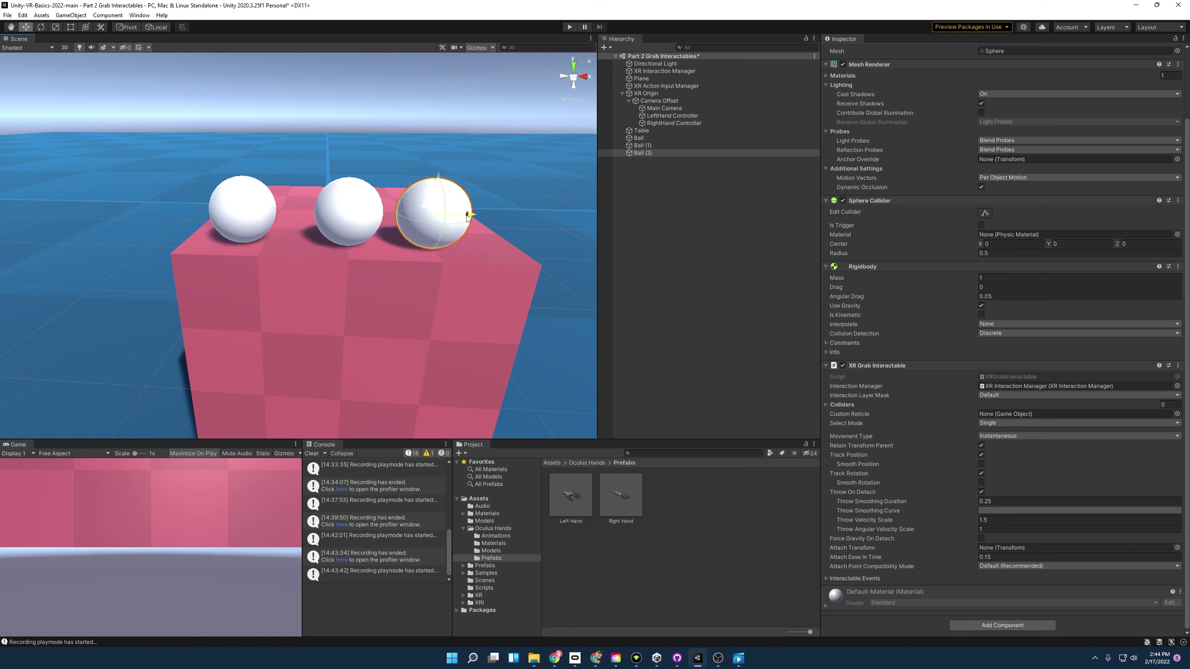
drag(468, 216, 492, 216)
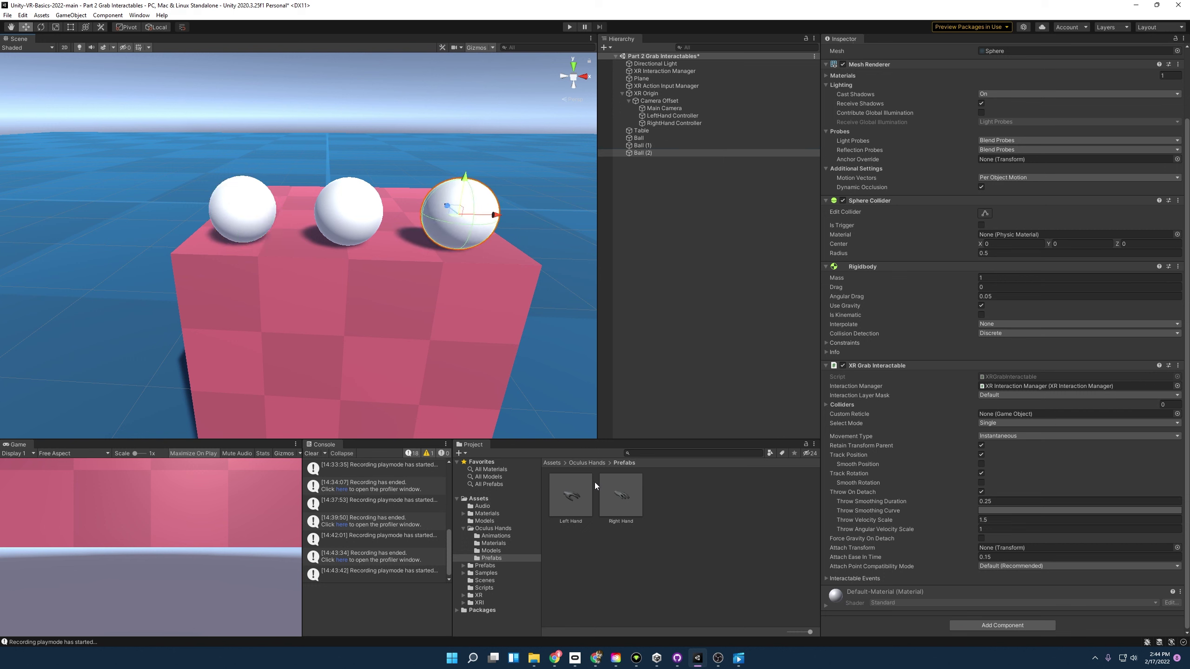
Apply the Kinematic material to the middle ball and Velocity Tracking to the right ball.
click(463, 514)
click(474, 515)
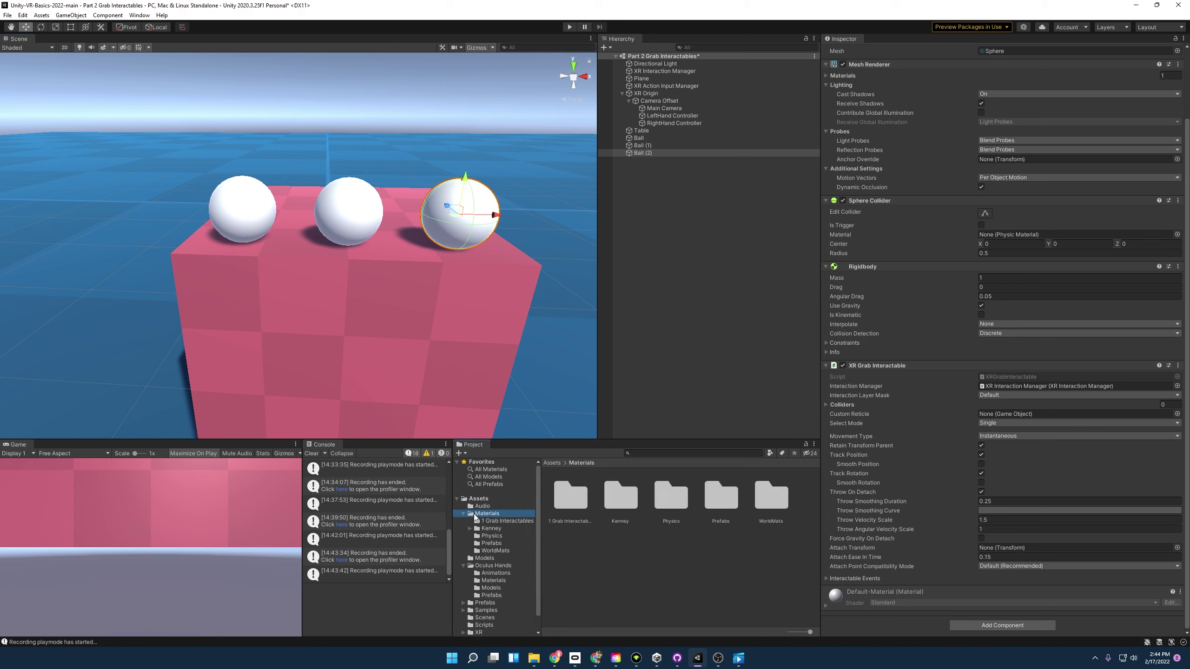
double_click(570, 497)
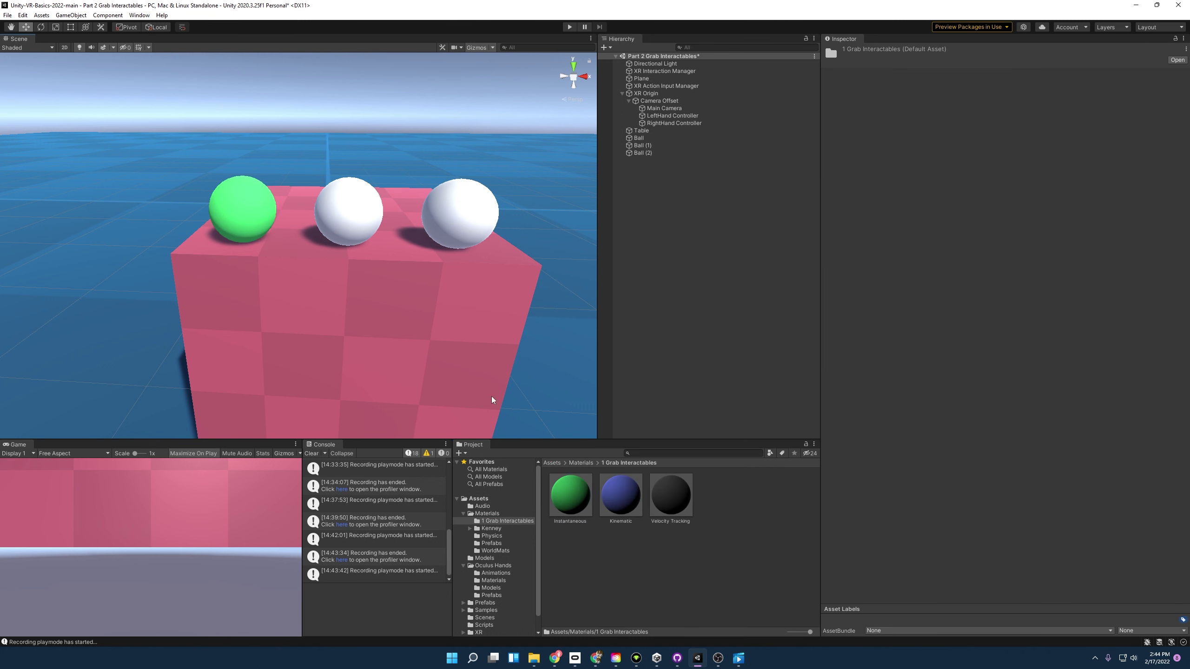
drag(623, 504, 363, 231)
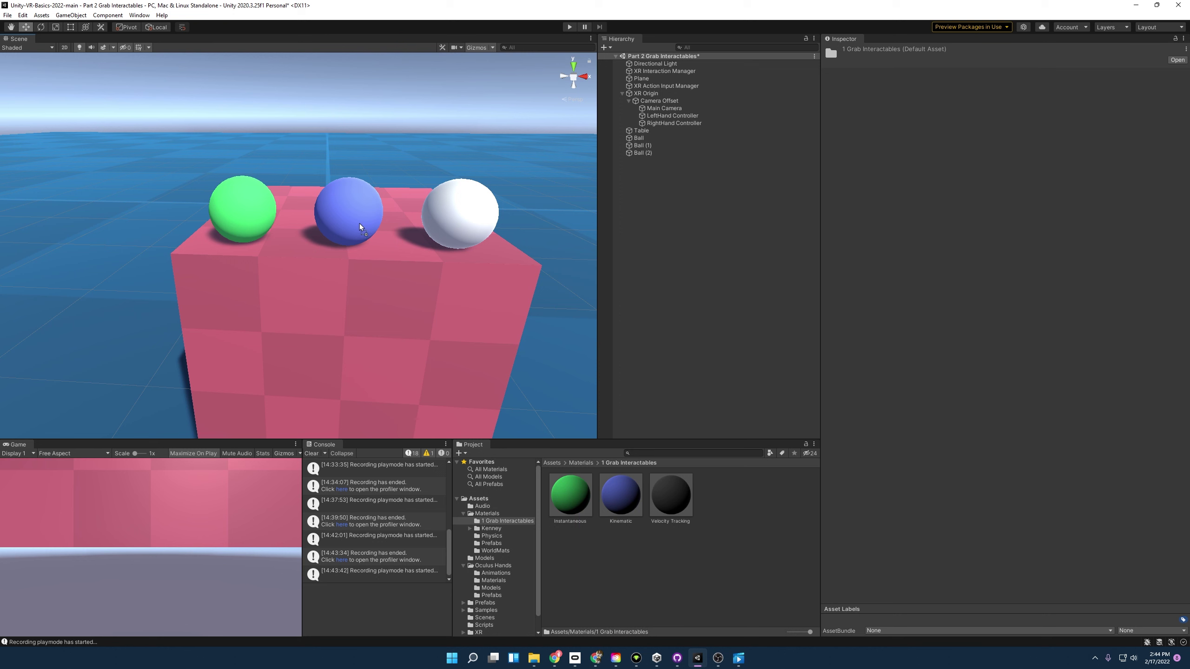
drag(675, 498, 463, 242)
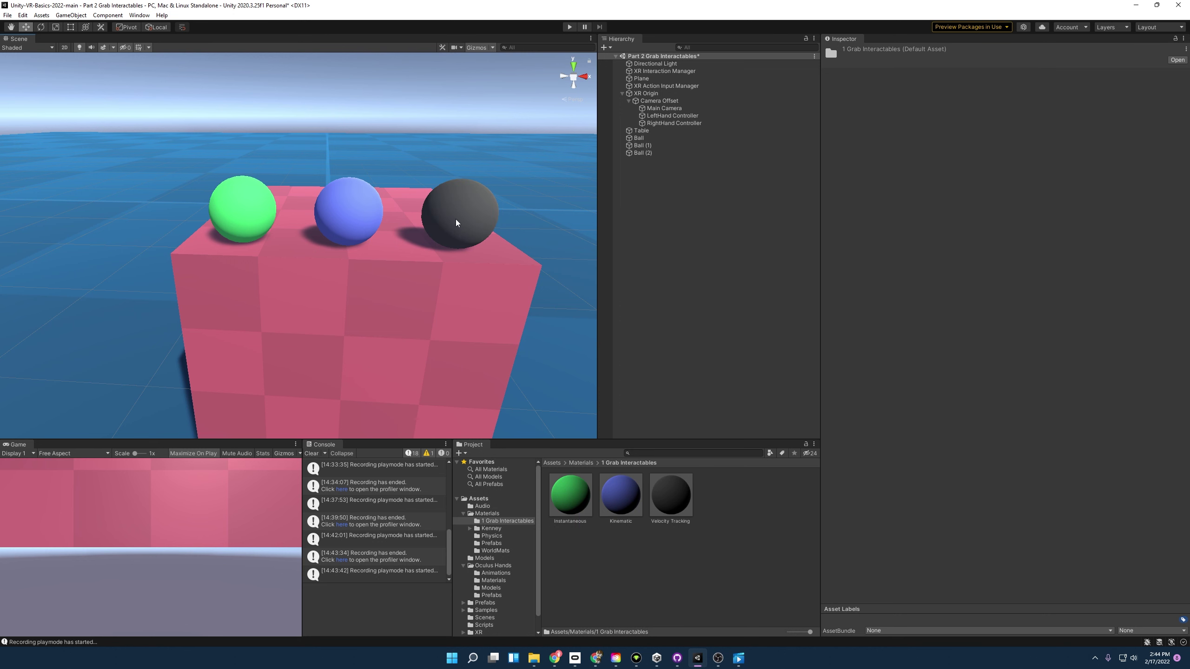
click(648, 146)
Rename the green, blue and grey balls to Instaneous, Kinematic and Velocity Tracking.
double_click(649, 148)
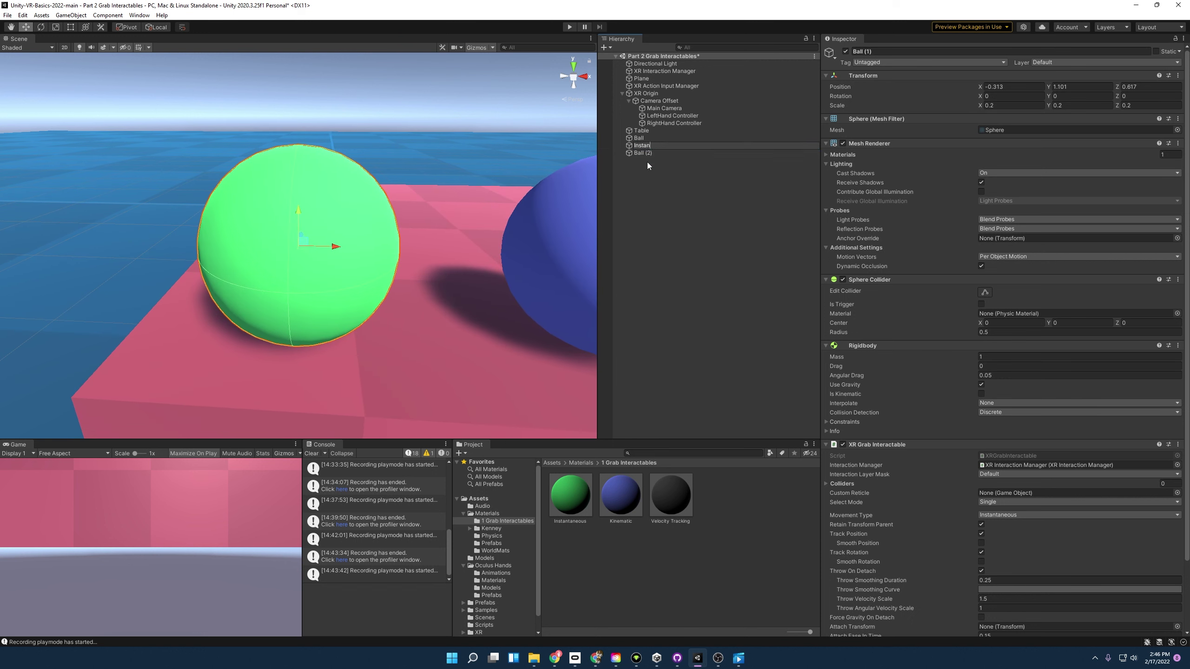
text(Instaneous)
click(649, 154)
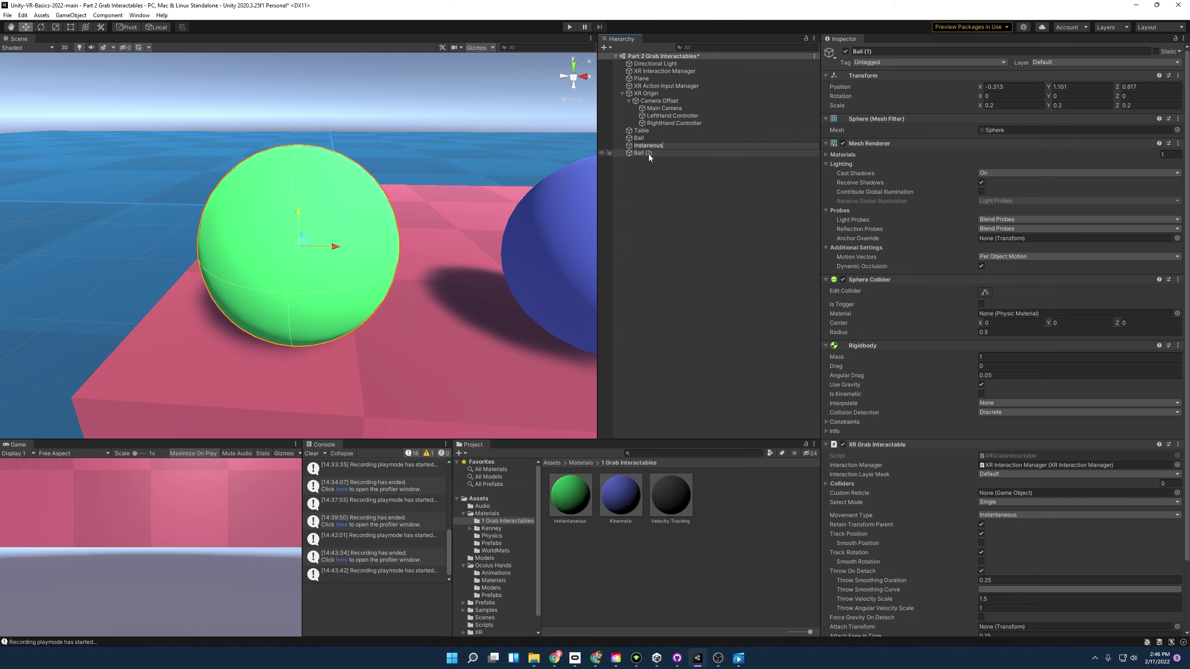
double_click(636, 151)
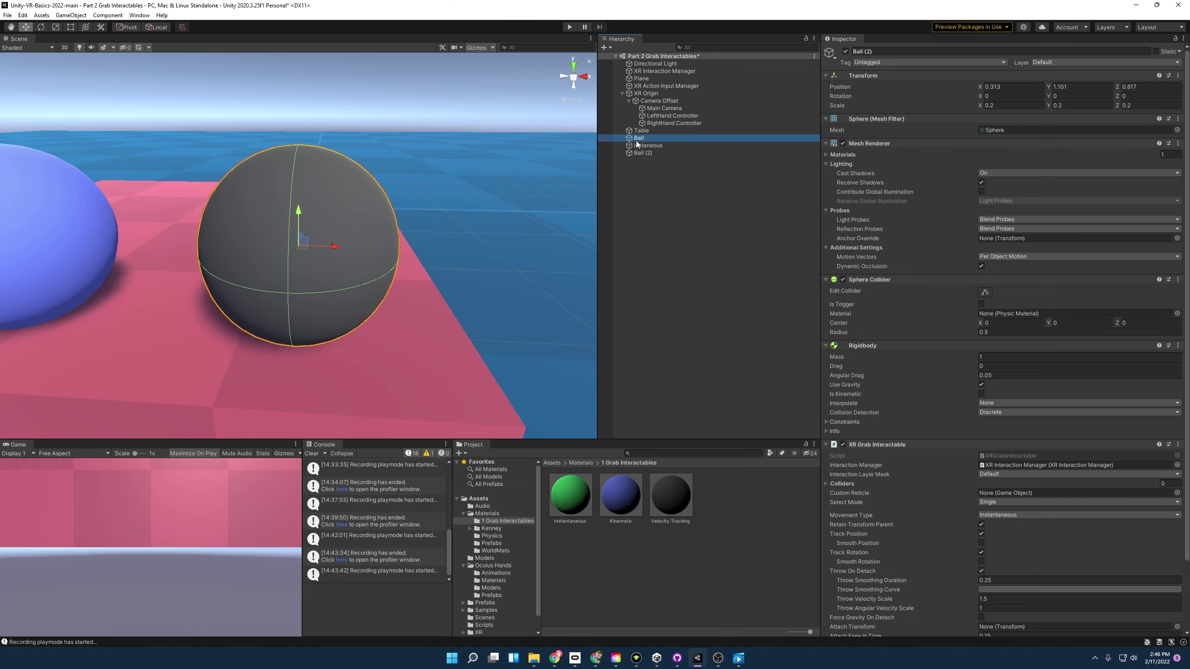
double_click(637, 139)
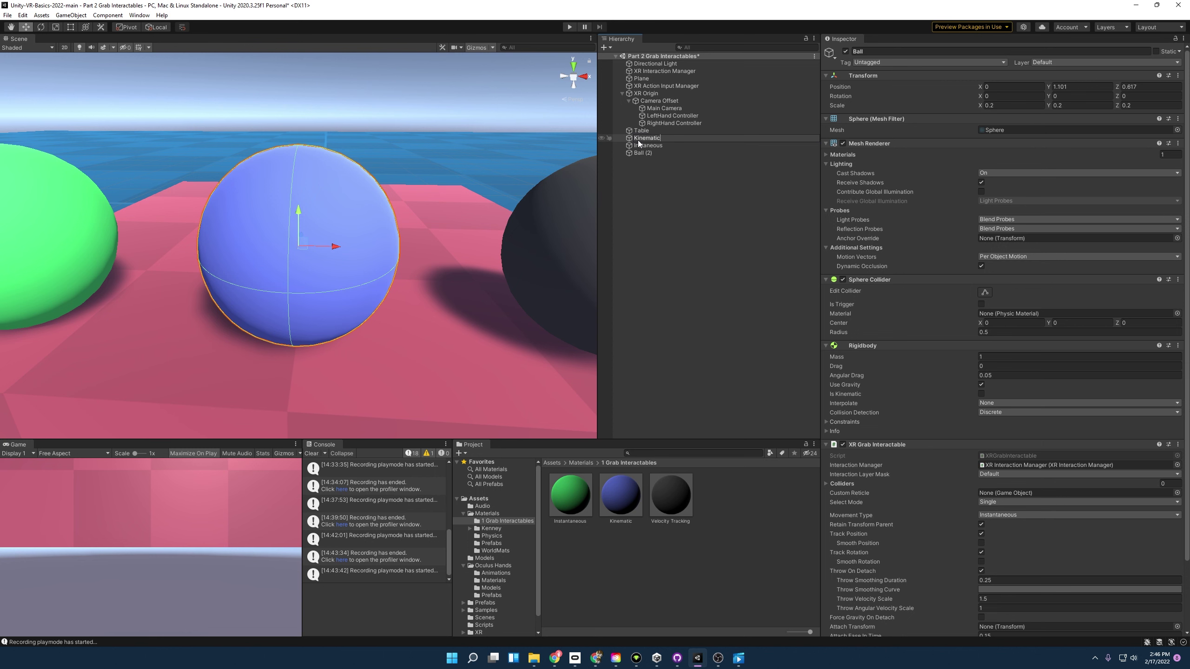
double_click(642, 152)
click(642, 153)
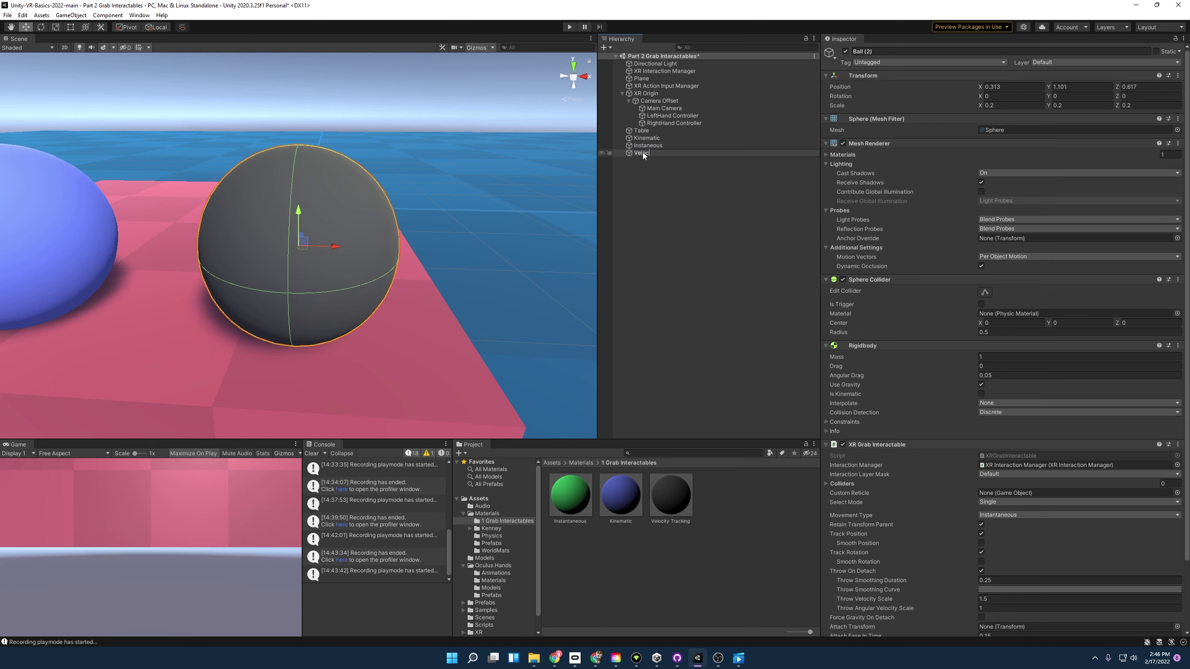
text(Velocity Tracking)
key(Return)
scroll(460, 244, up, 2)
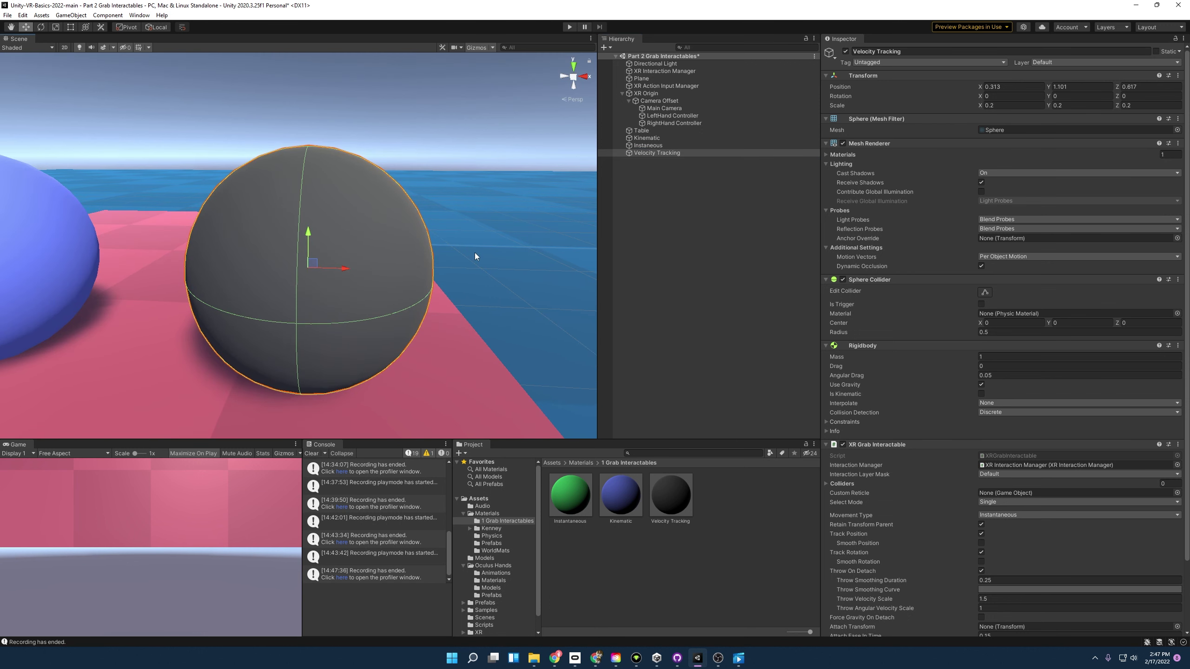
Orbit the Scene view to see all three balls and run a play-mode grab test.
scroll(474, 253, down, 3)
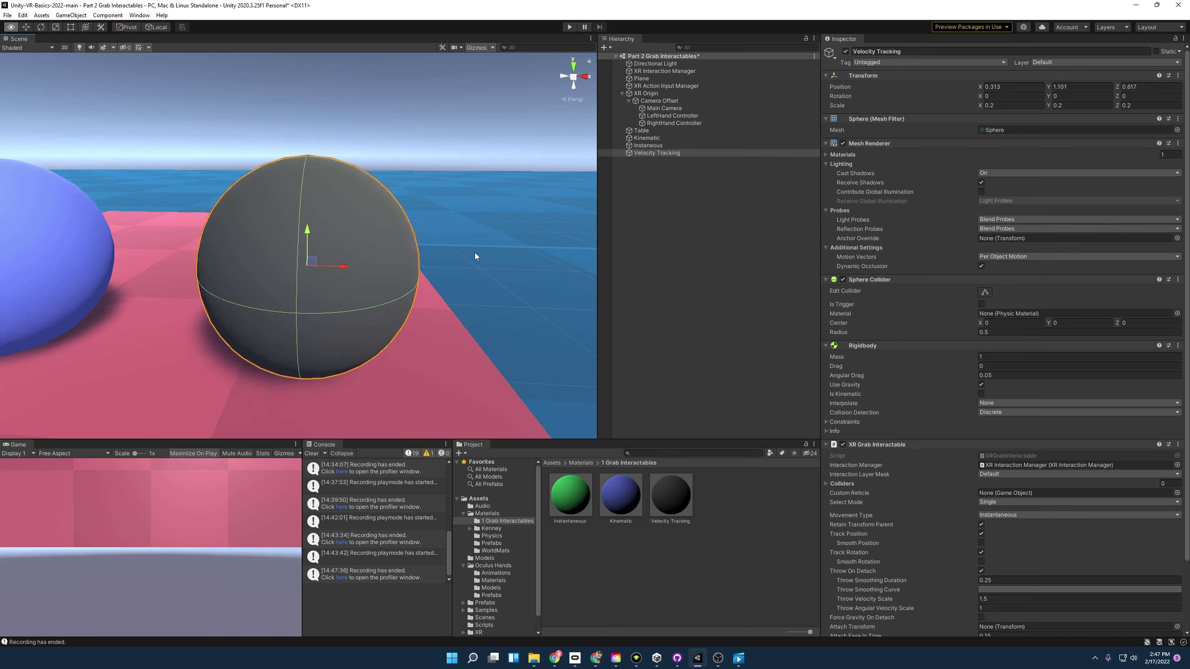
alt+drag(478, 254, 511, 255)
scroll(509, 255, up, 3)
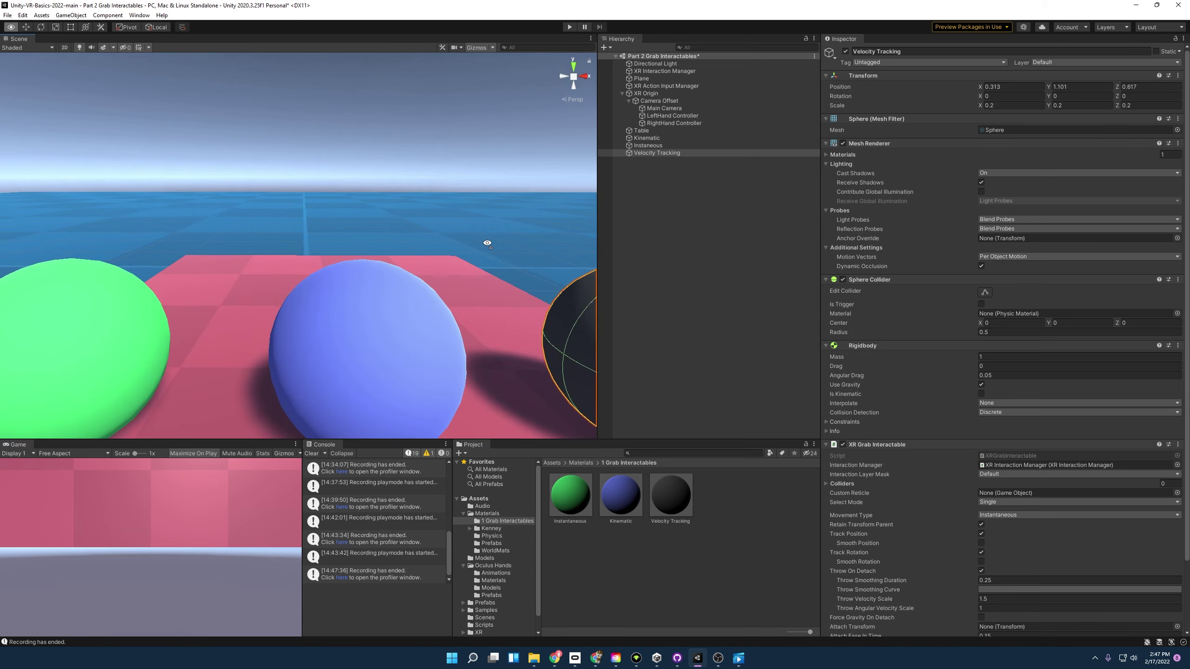
scroll(503, 254, down, 4)
scroll(498, 254, up, 6)
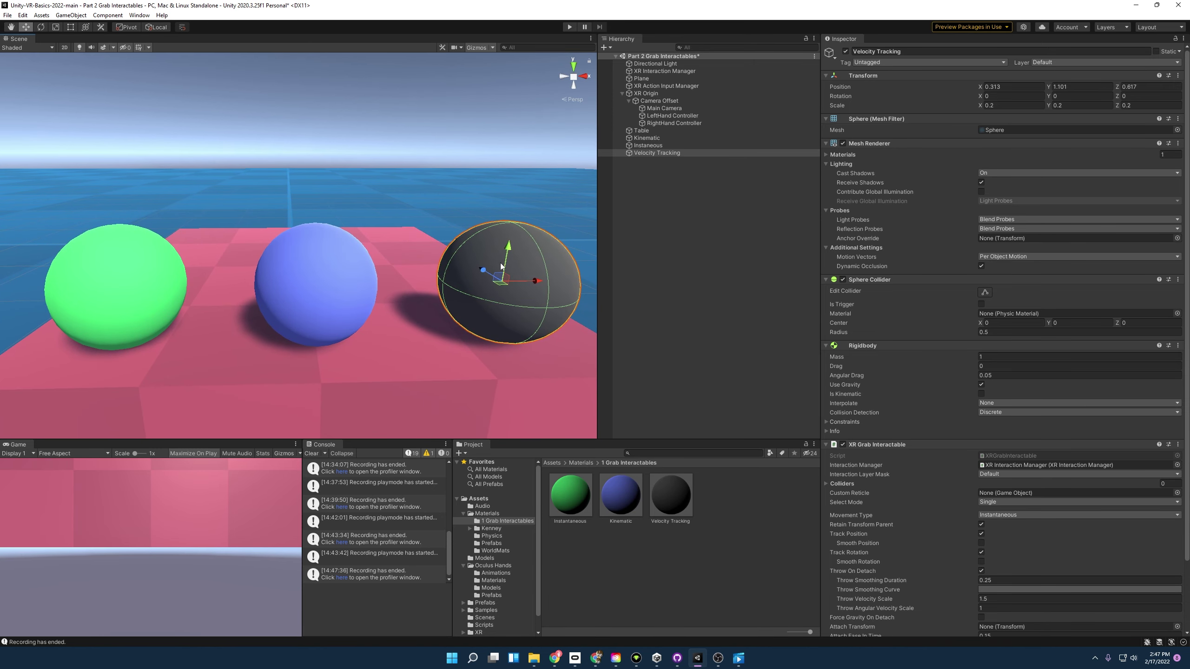
scroll(883, 351, down, 3)
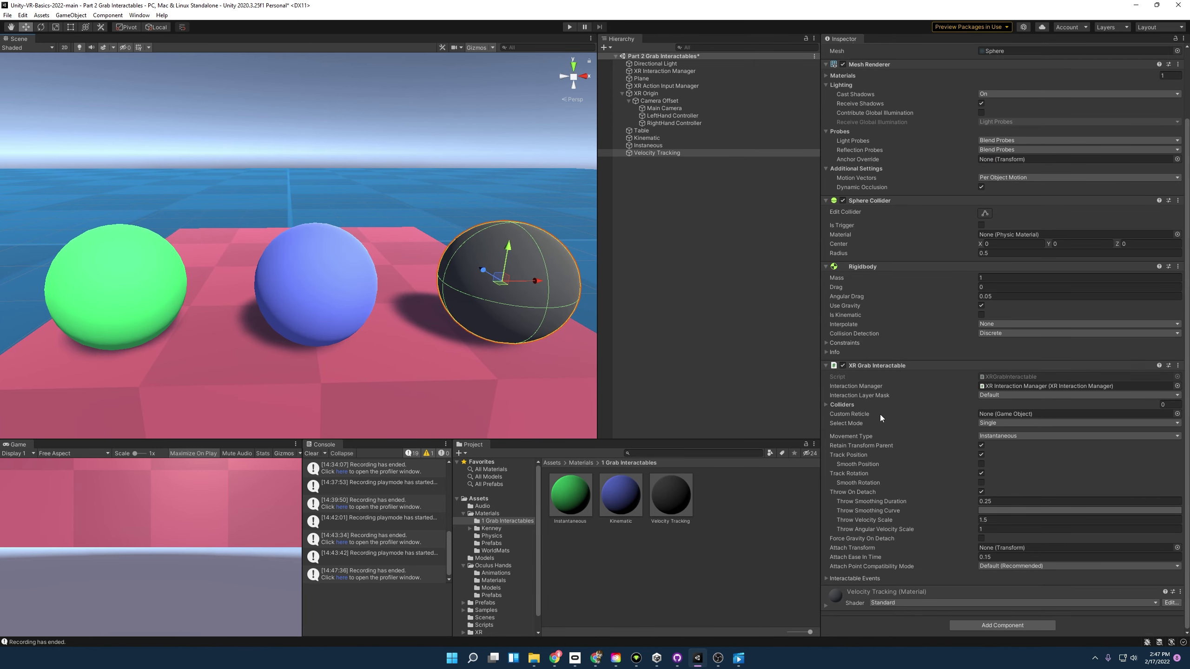
key(ctrl+p)
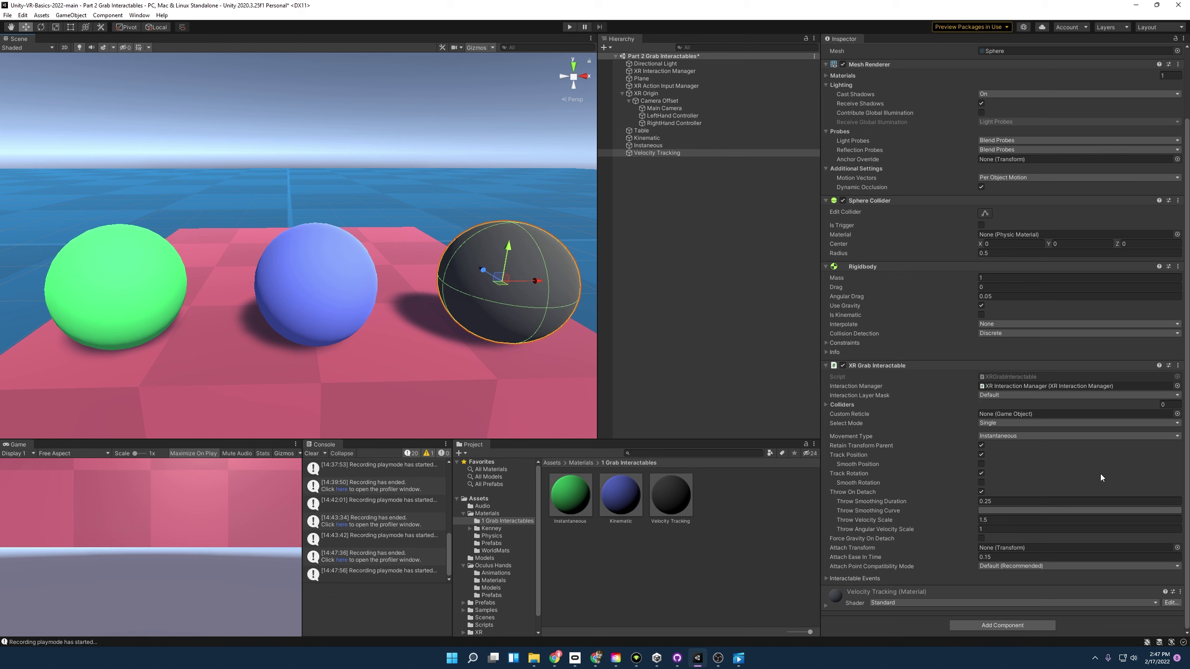
Compare the green and blue balls' grab settings, then set the dark ball's Movement Type to Velocity Tracking.
click(644, 147)
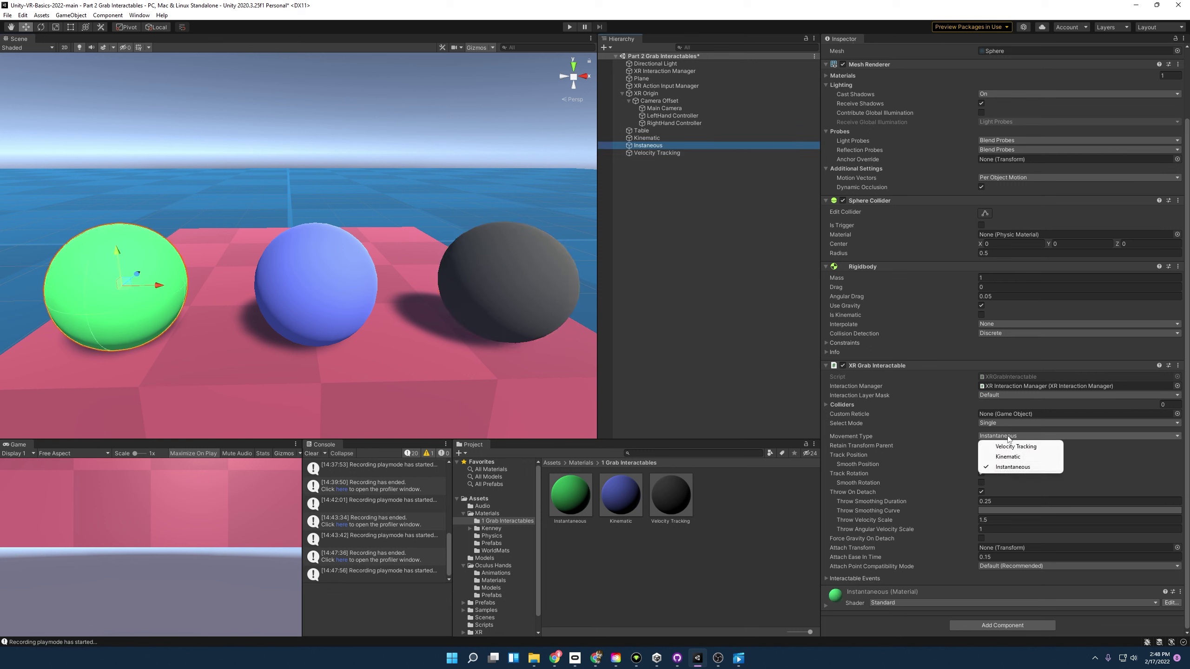
click(657, 138)
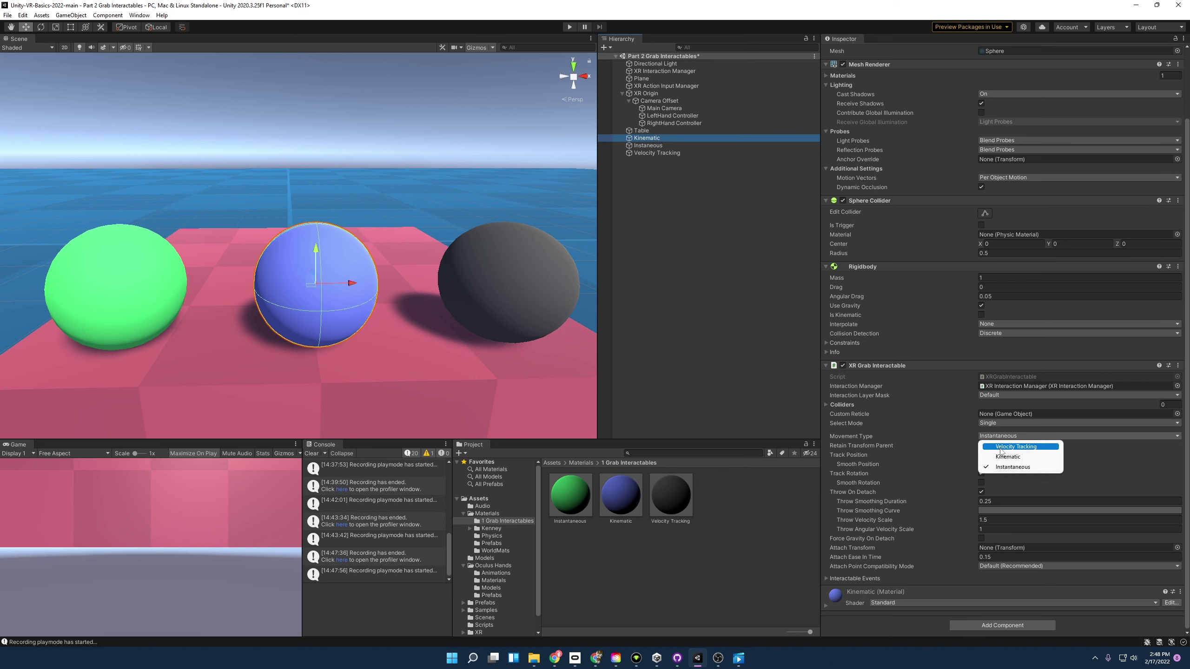
click(668, 154)
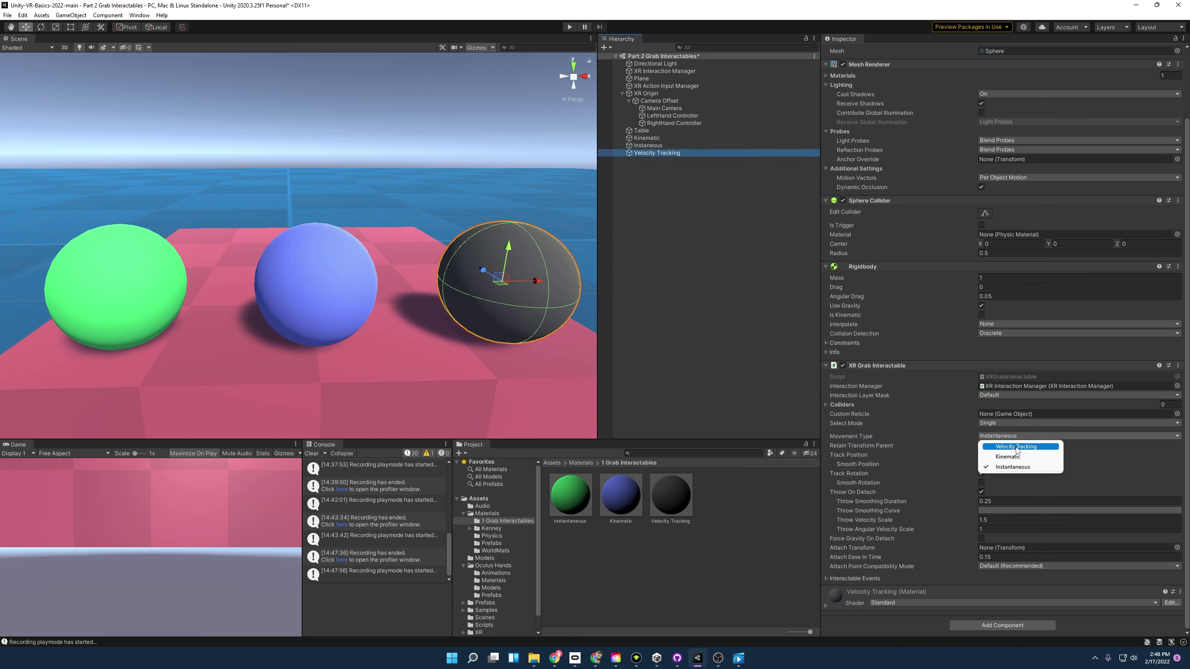
click(1016, 447)
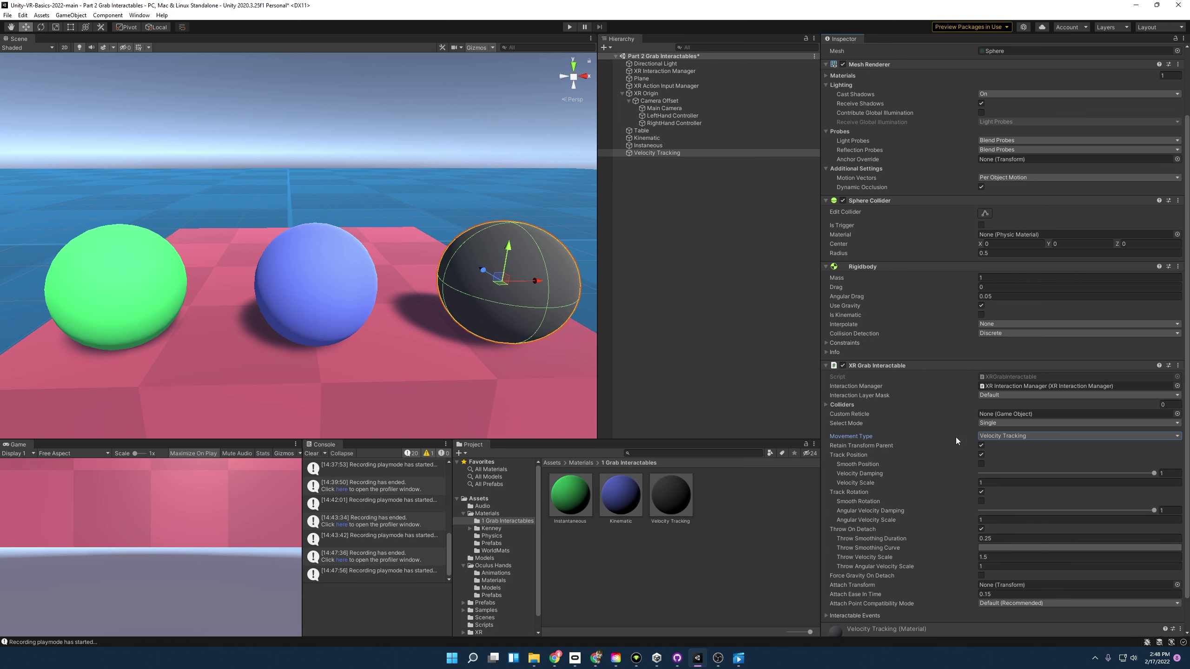
mouse_move(944, 432)
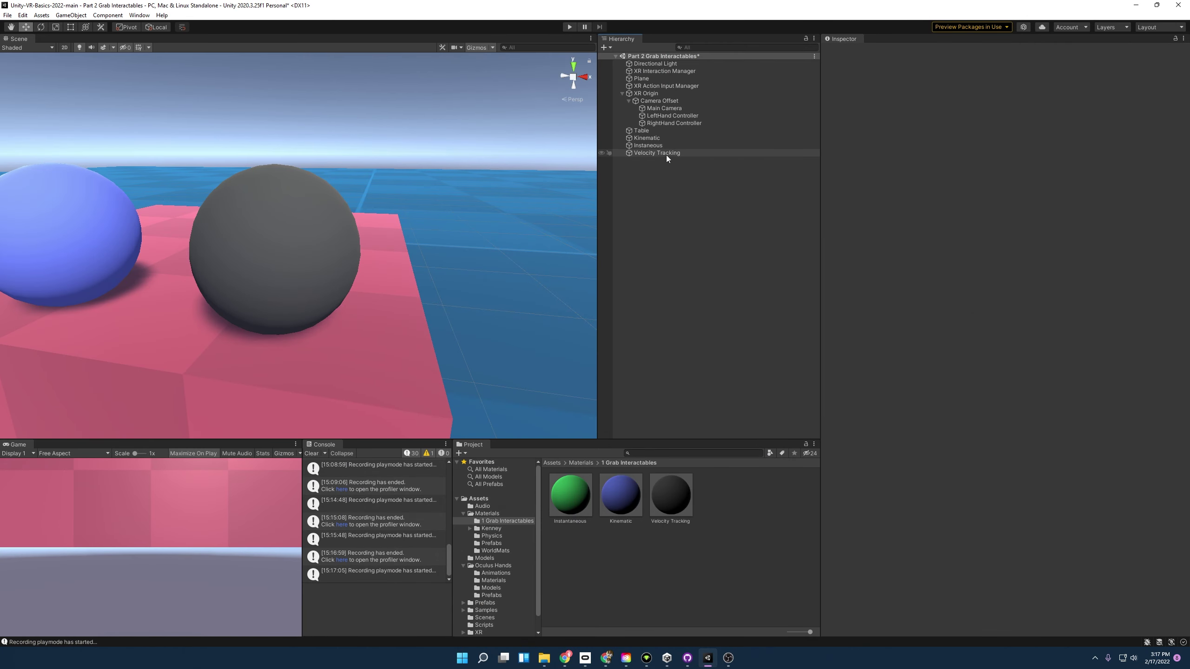
click(666, 155)
scroll(1002, 387, down, 5)
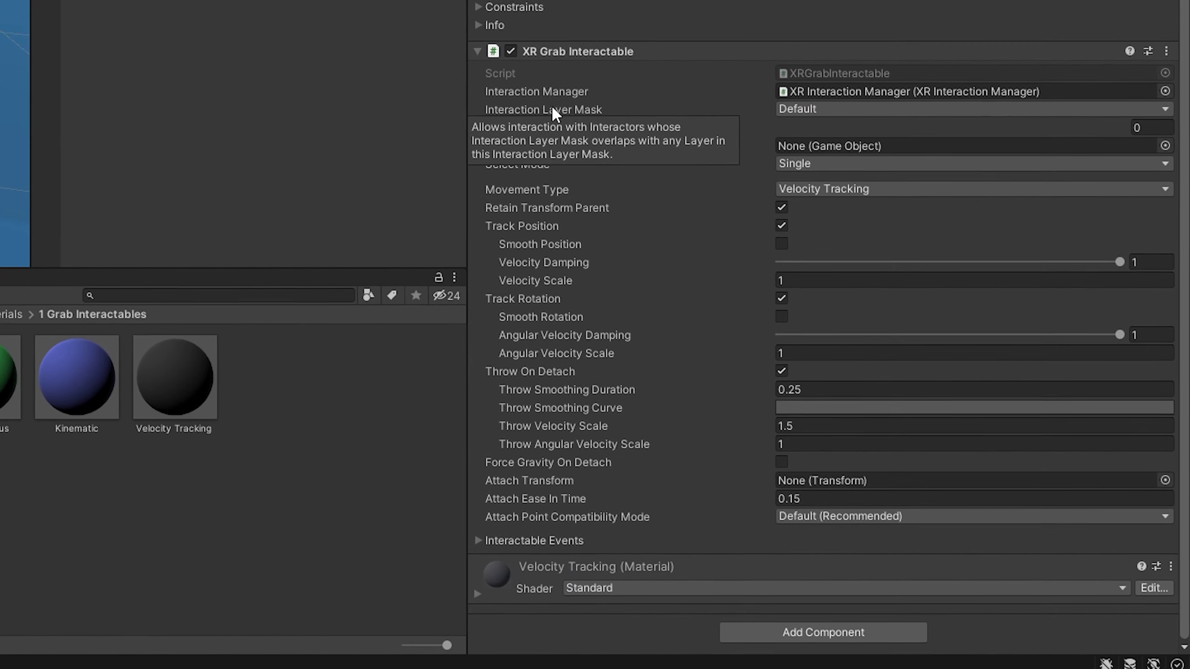
click(807, 100)
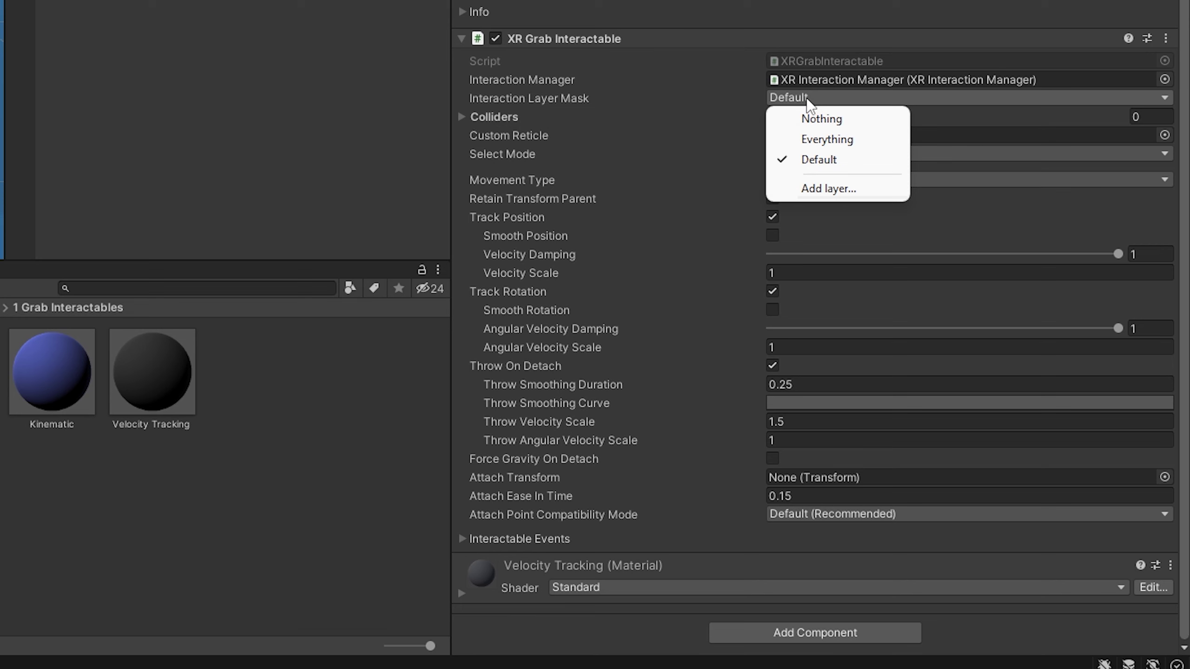
click(666, 97)
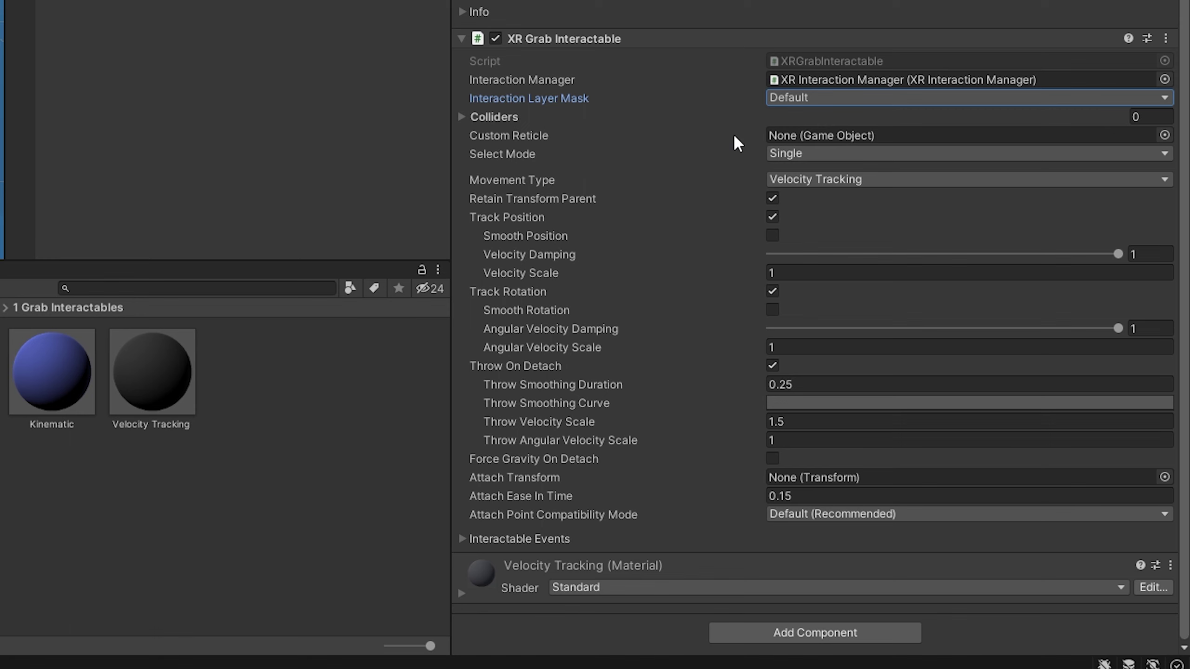
click(772, 217)
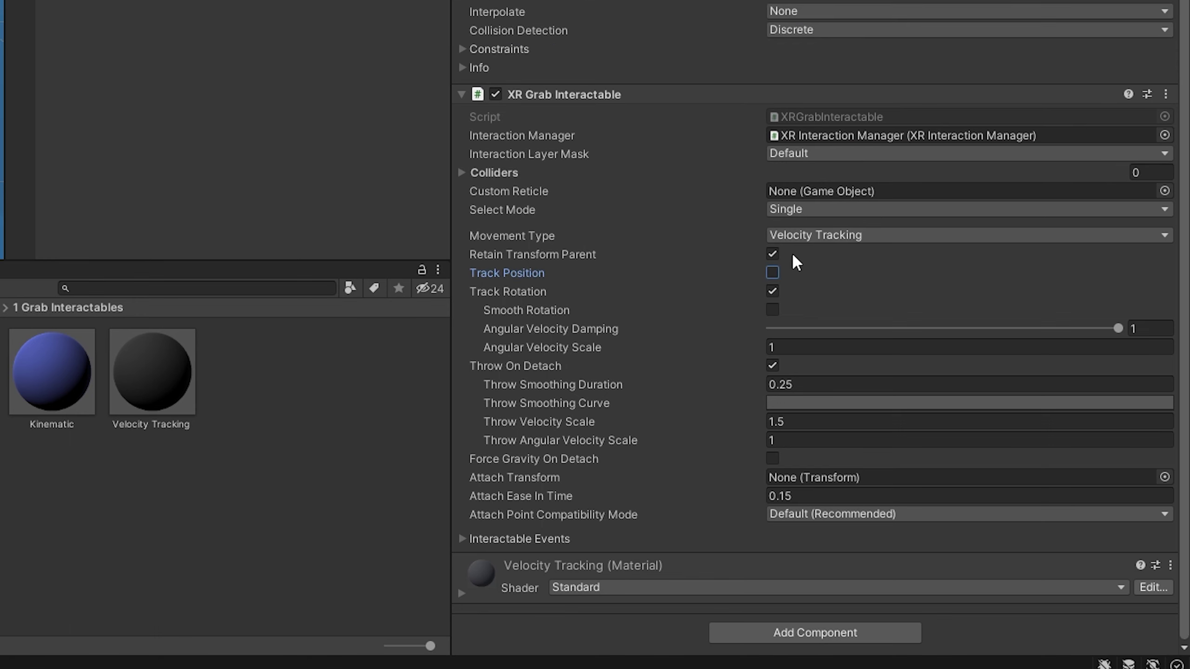
click(772, 273)
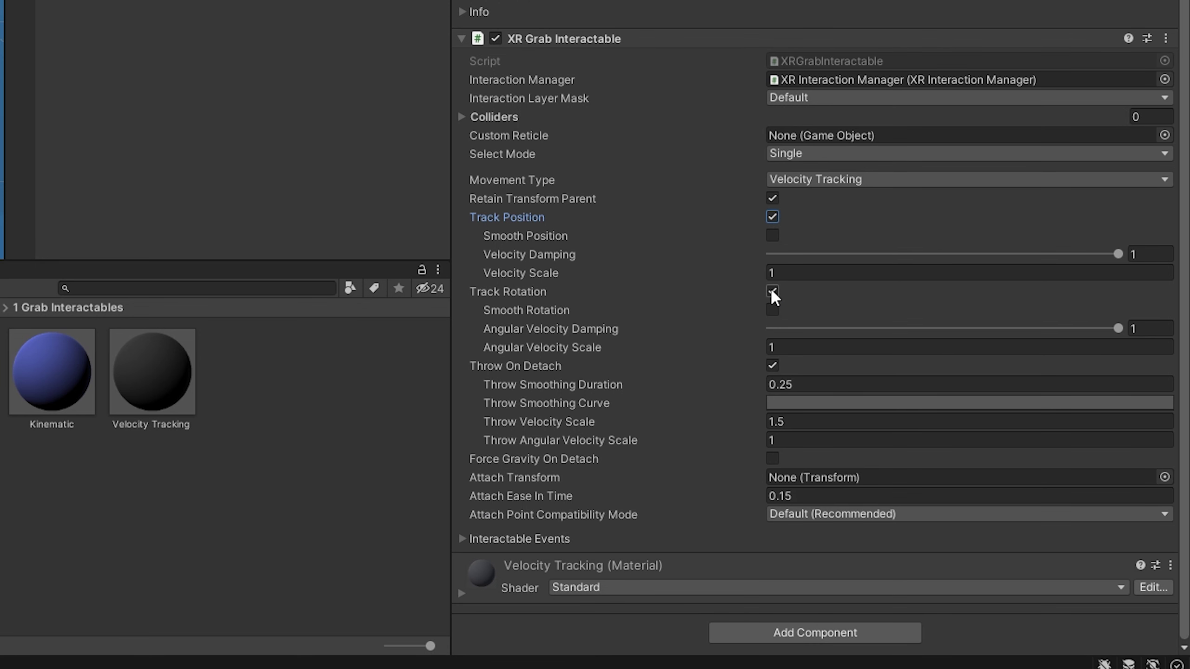
click(776, 292)
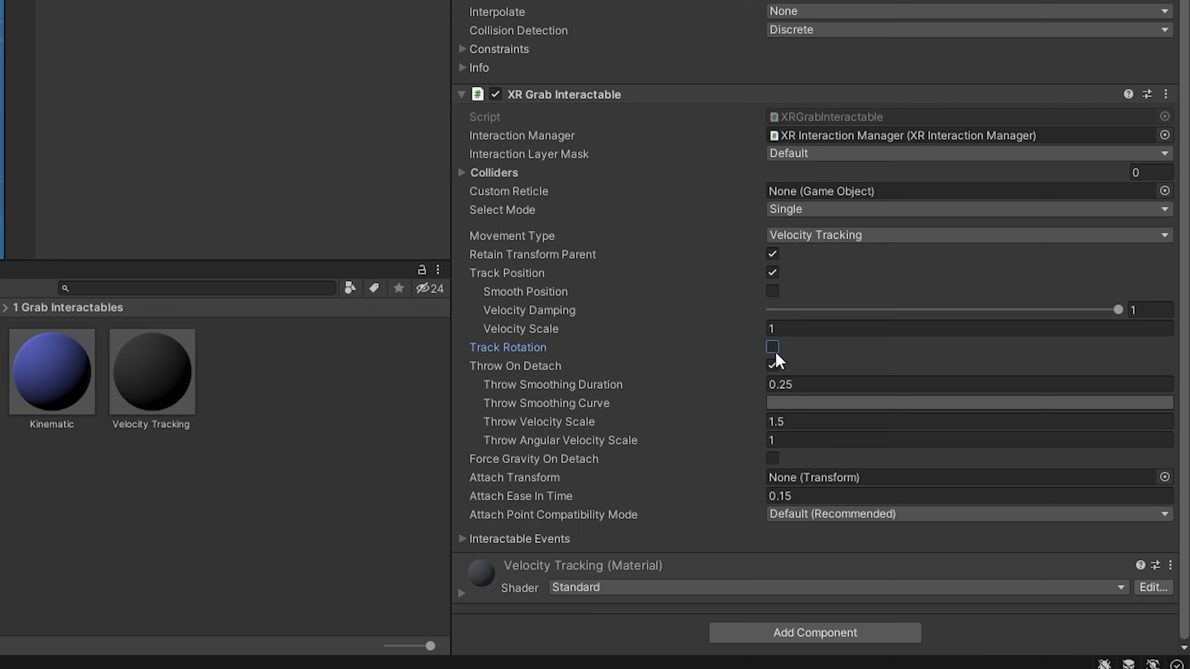
click(773, 347)
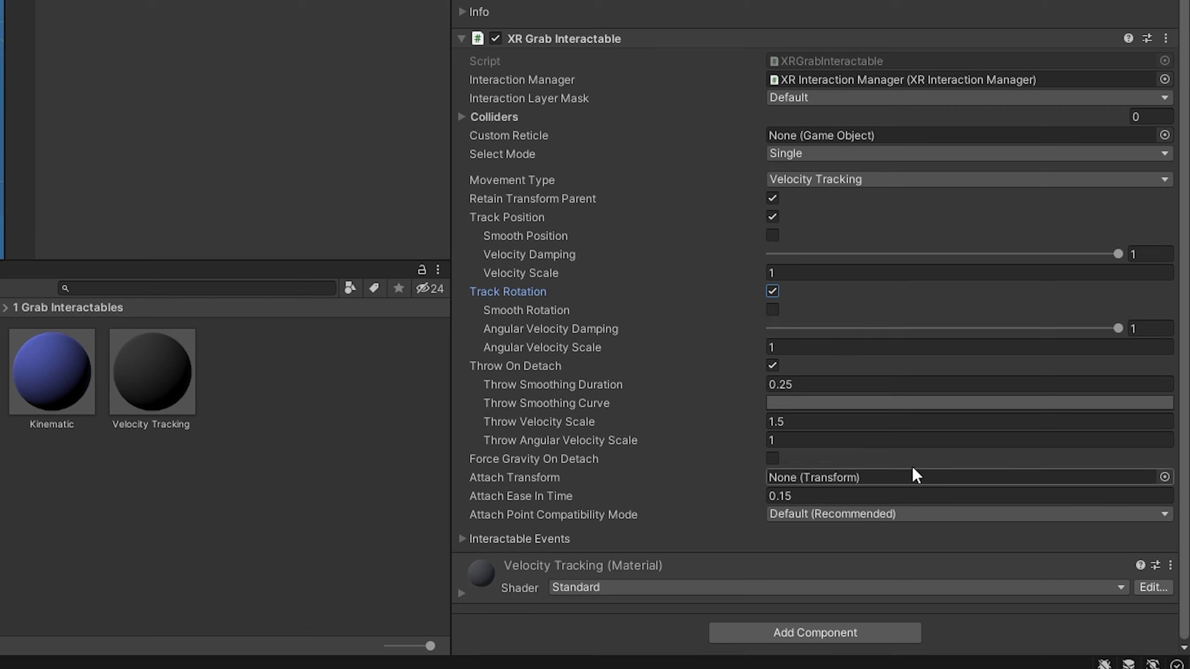
click(772, 366)
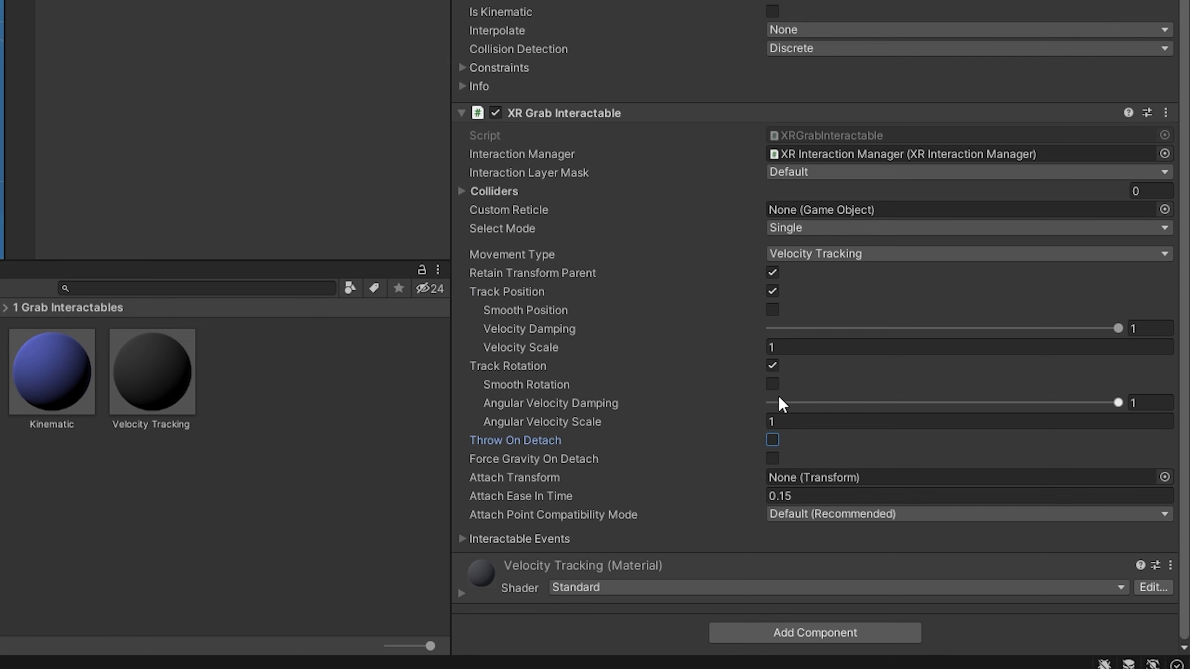
click(773, 440)
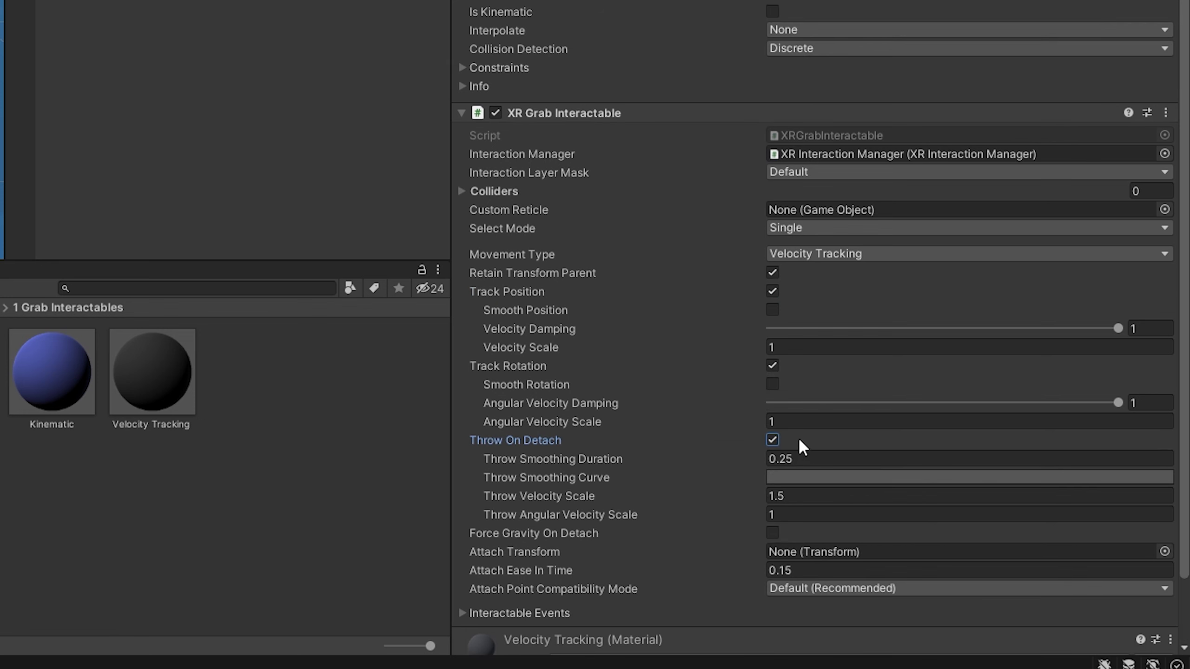
scroll(777, 450, down, 2)
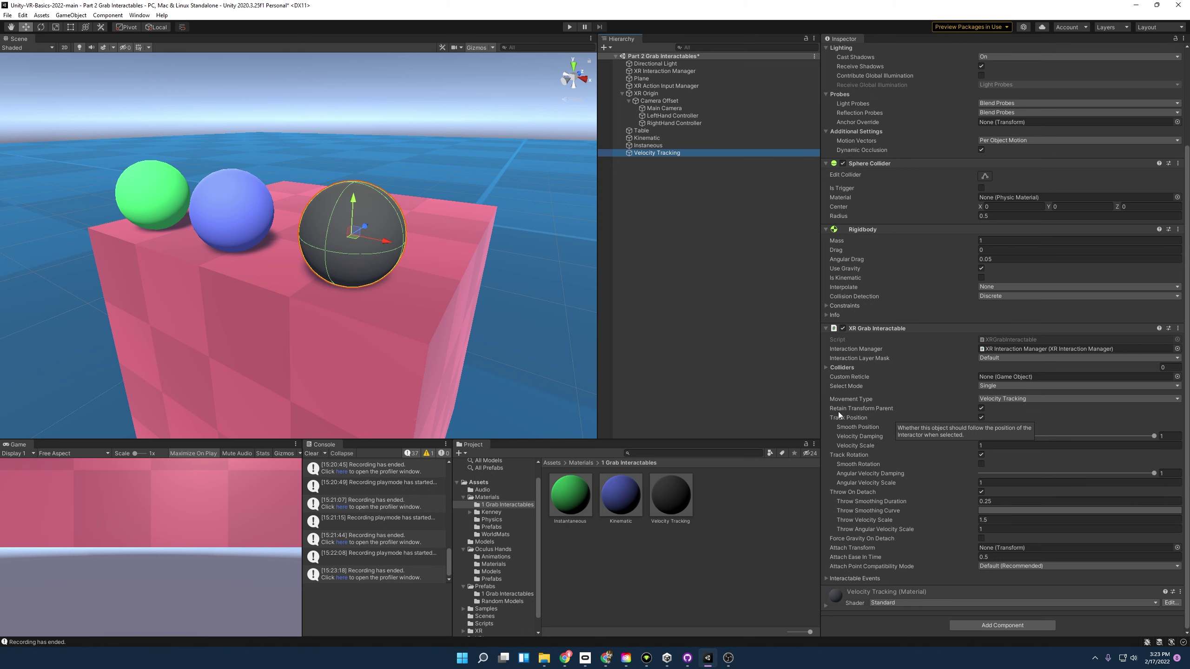
Orbit the Scene view in closer to the three balls on the table.
right_drag(393, 277, 463, 277)
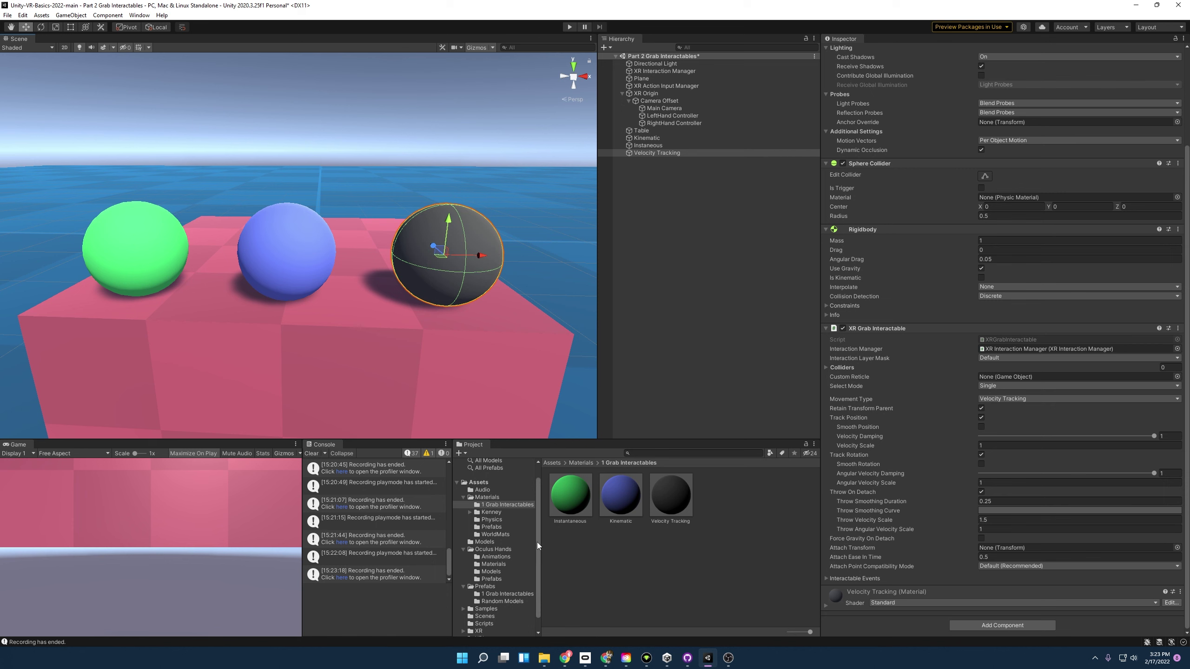
Drag the pistolSilencer prefab from Prefabs > 1 Grab Interactables into the scene.
scroll(496, 563, down, 1)
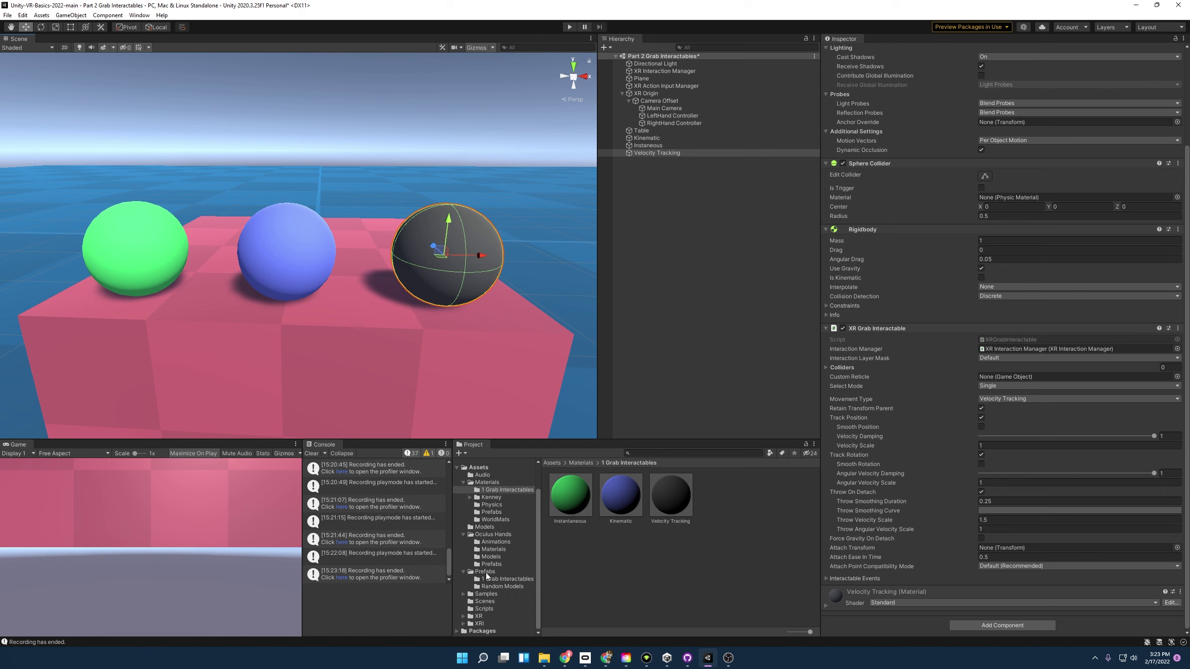
click(485, 572)
double_click(565, 504)
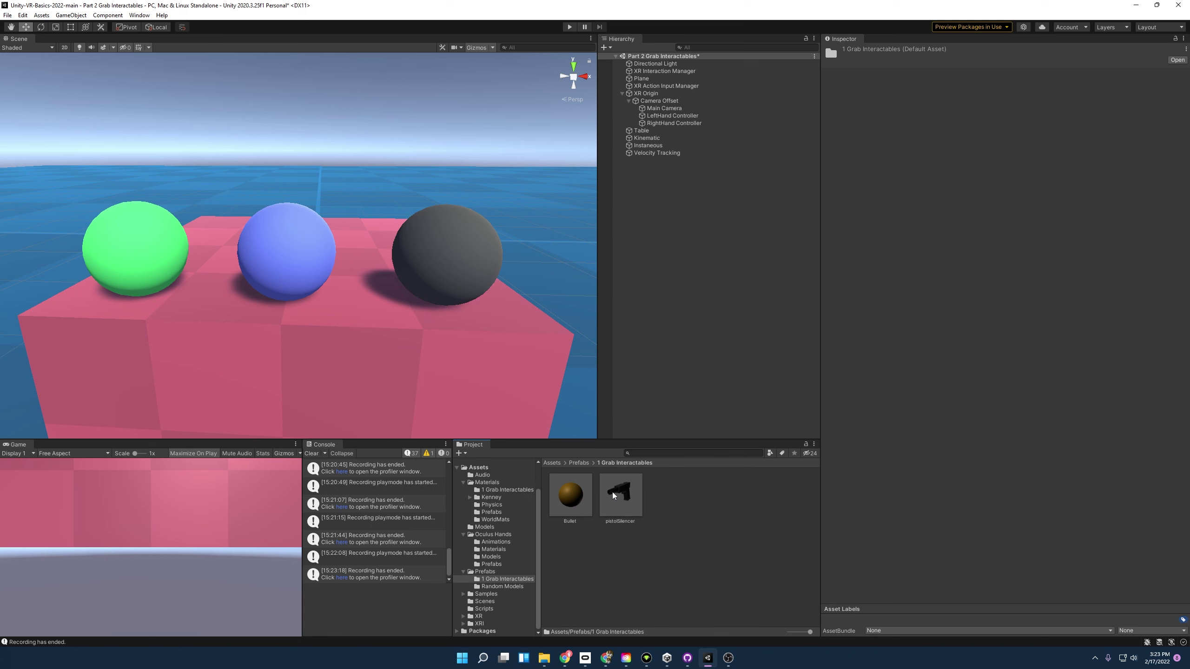
drag(612, 492, 652, 221)
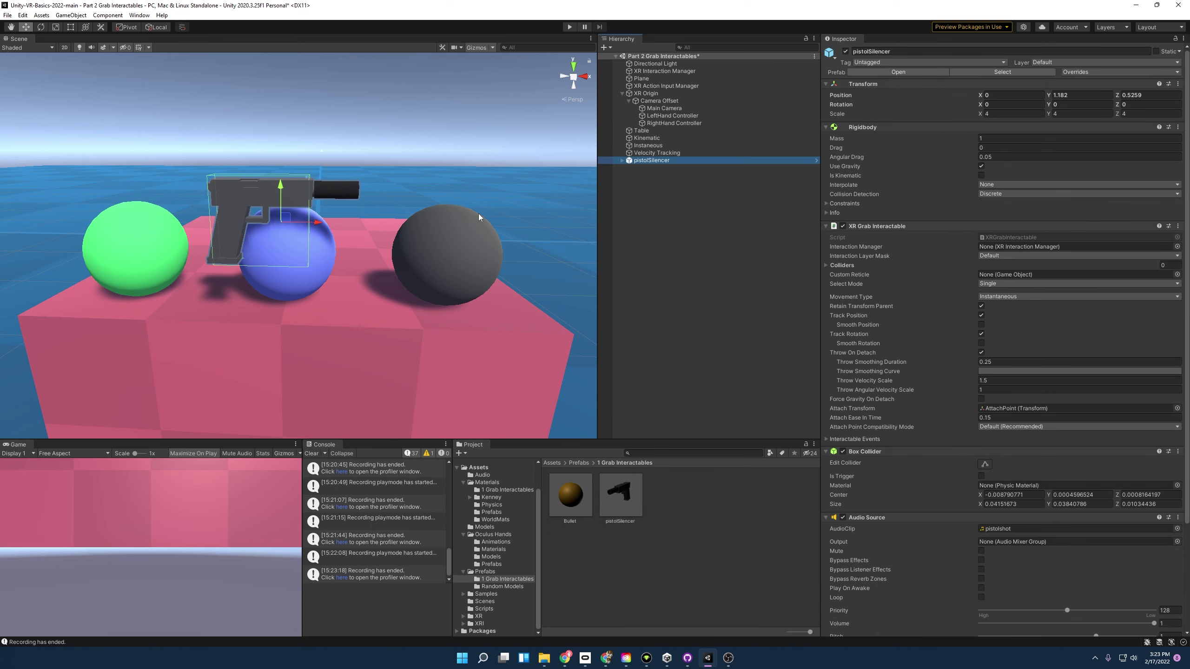
Push the blue Kinematic ball further back along the Z axis.
right_drag(479, 217, 419, 253)
click(422, 262)
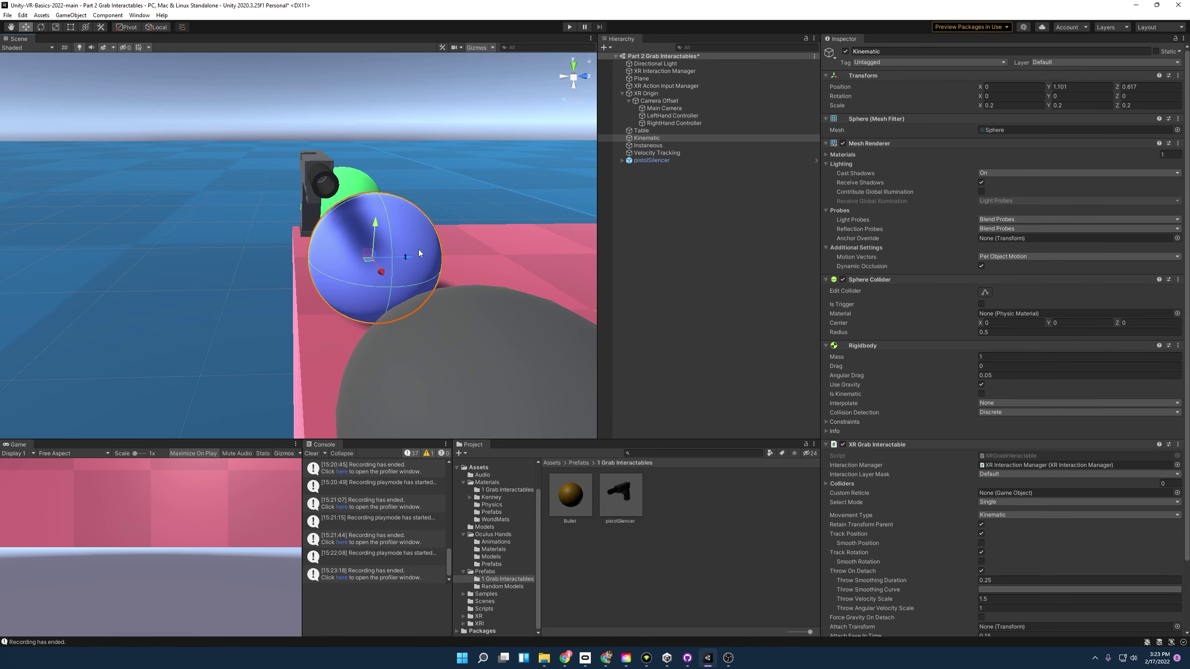
drag(413, 256, 560, 252)
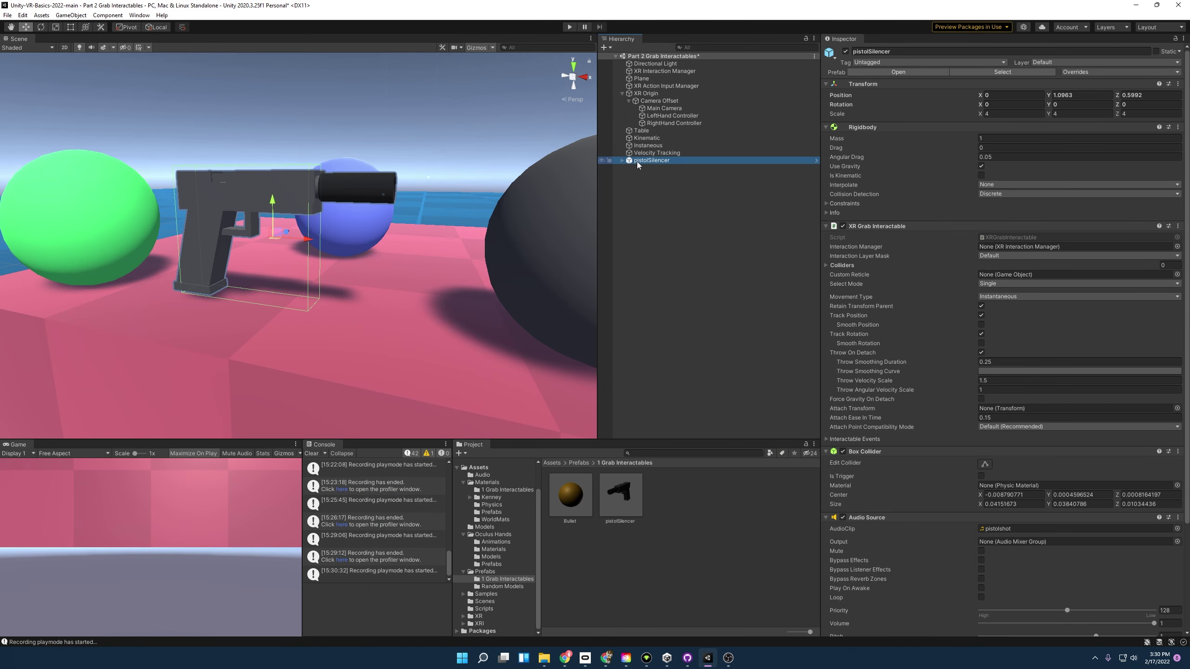
right_click(636, 162)
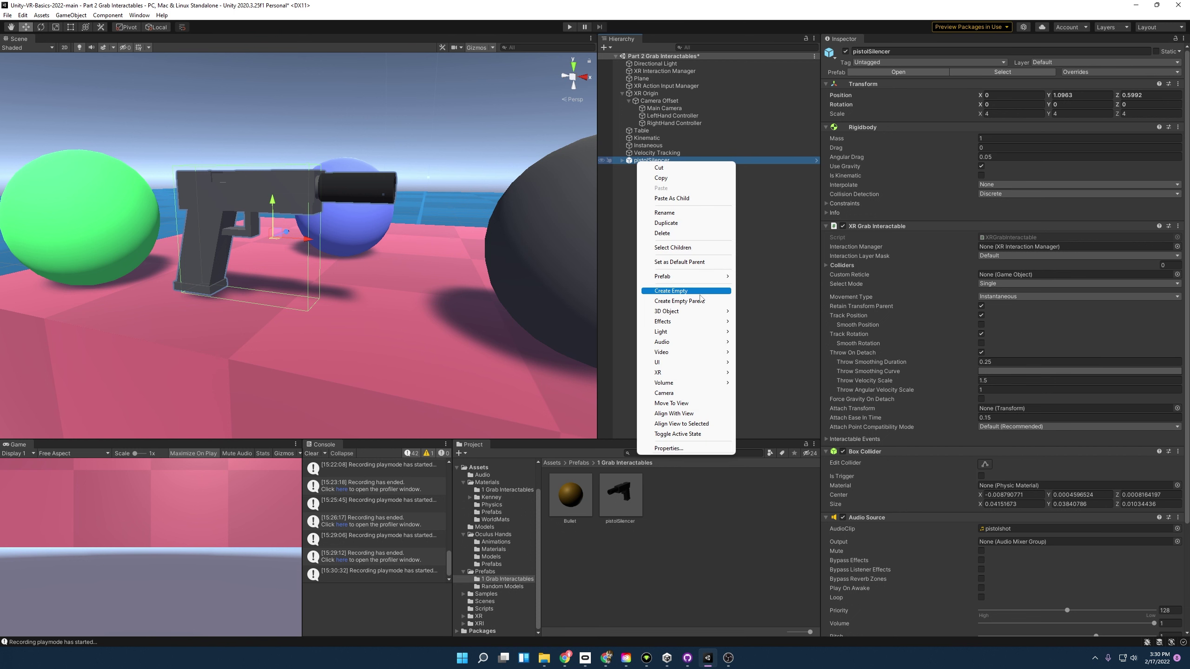
Create an empty child of pistolSilencer named AttachPoint.
click(675, 291)
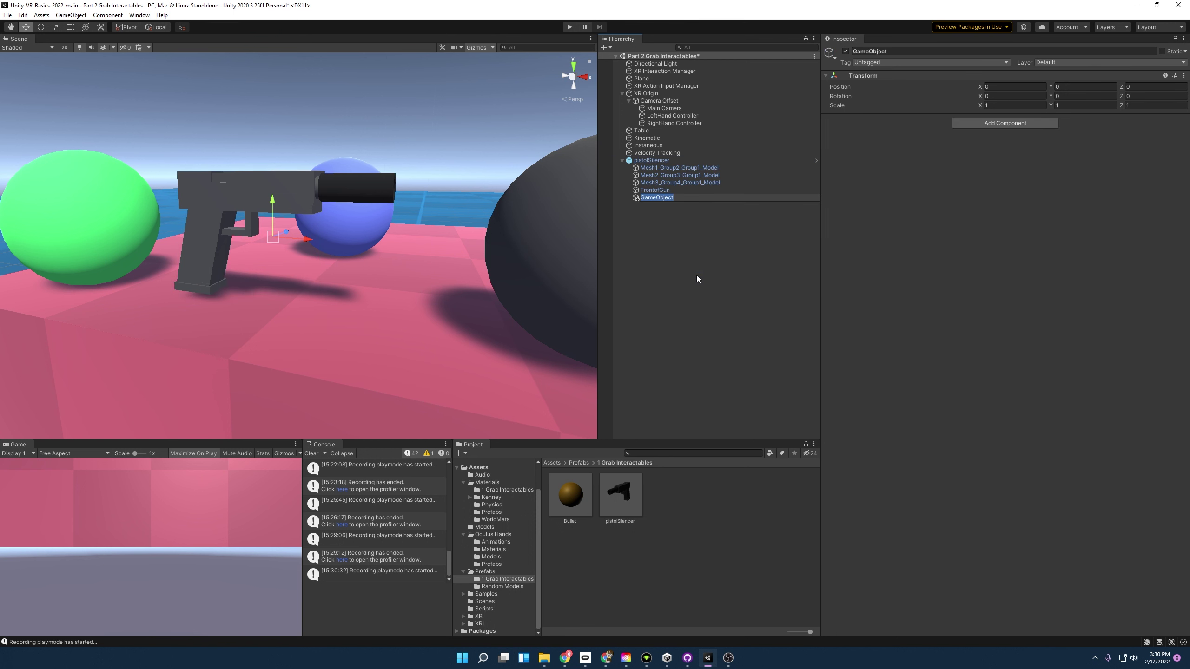
text(AttachPoint)
key(Return)
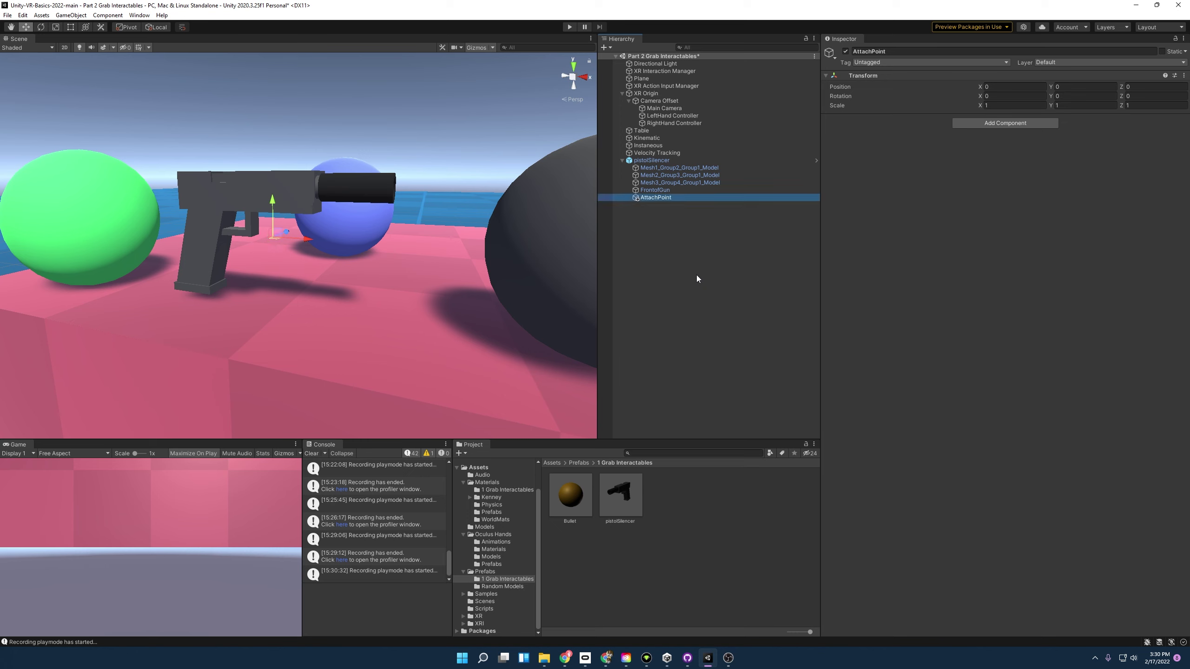
click(667, 221)
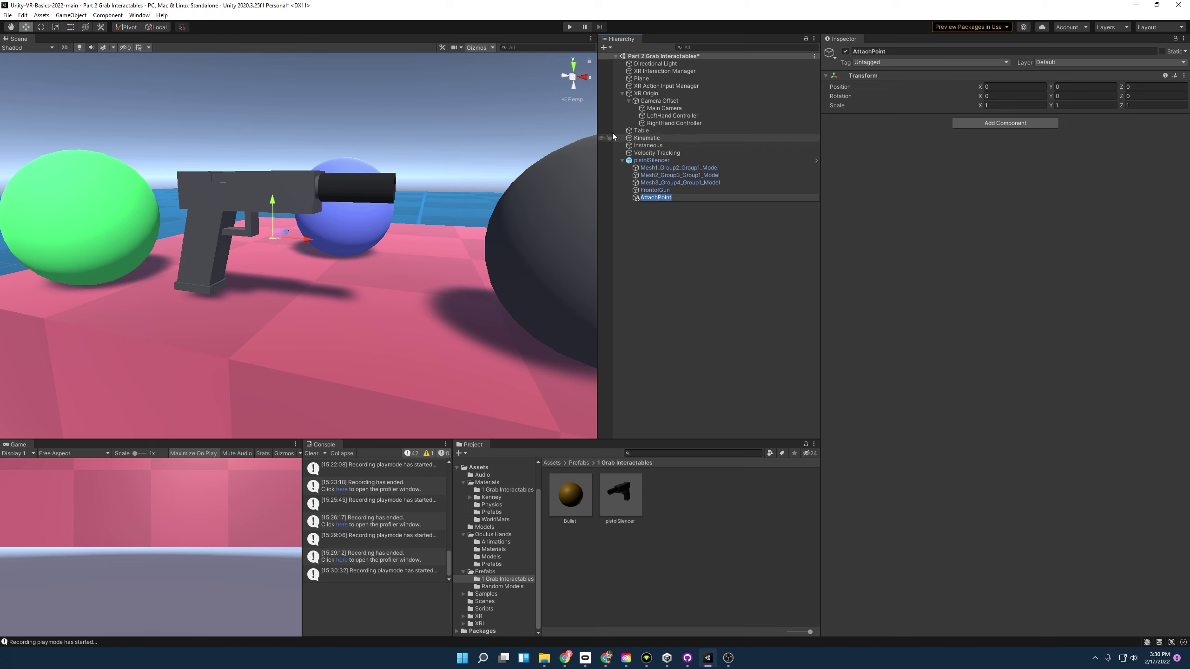
click(648, 199)
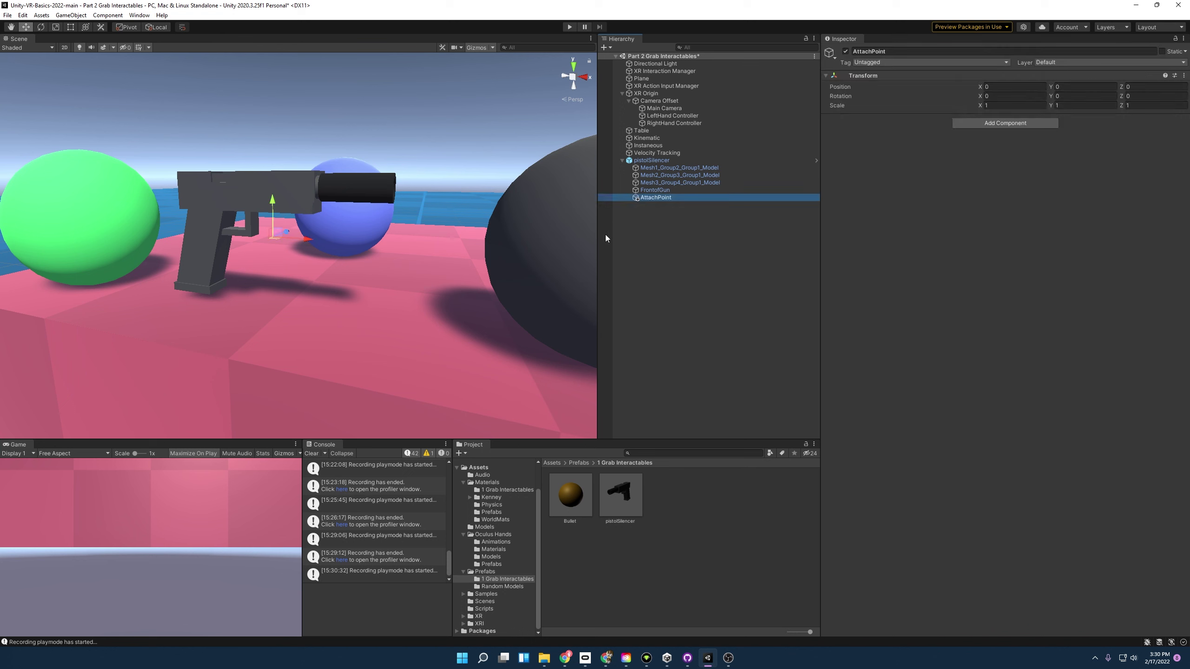
click(133, 27)
click(133, 27)
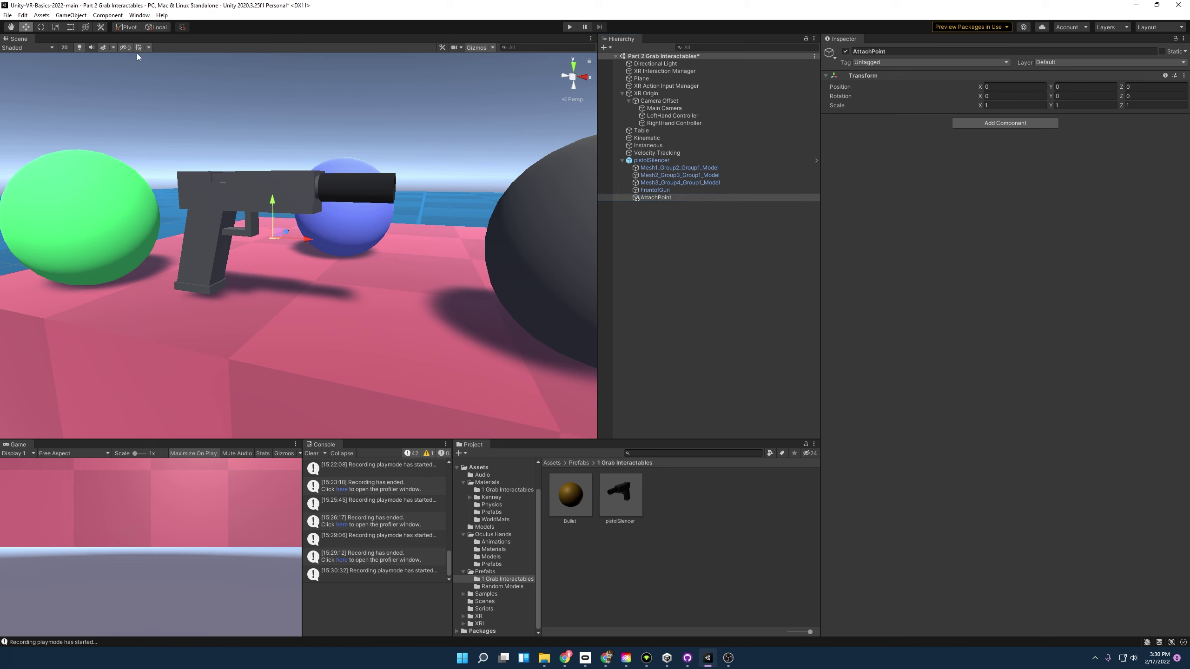
Rotate AttachPoint 90 on Y and nudge it slightly along X into the grip.
click(656, 198)
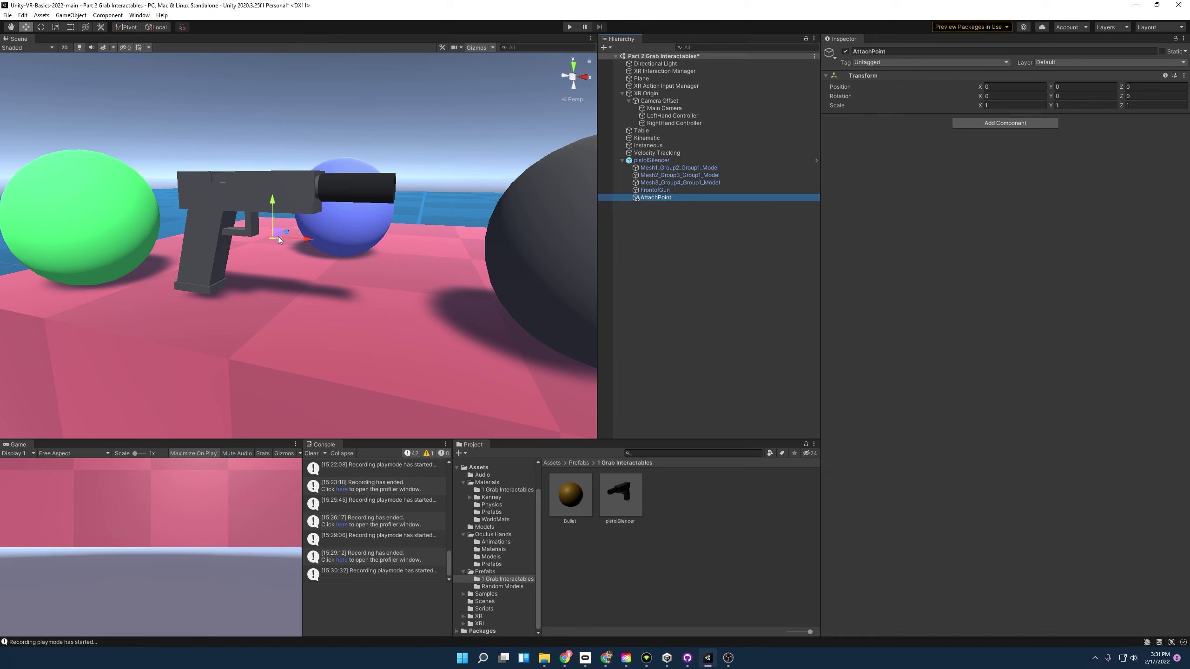
click(659, 198)
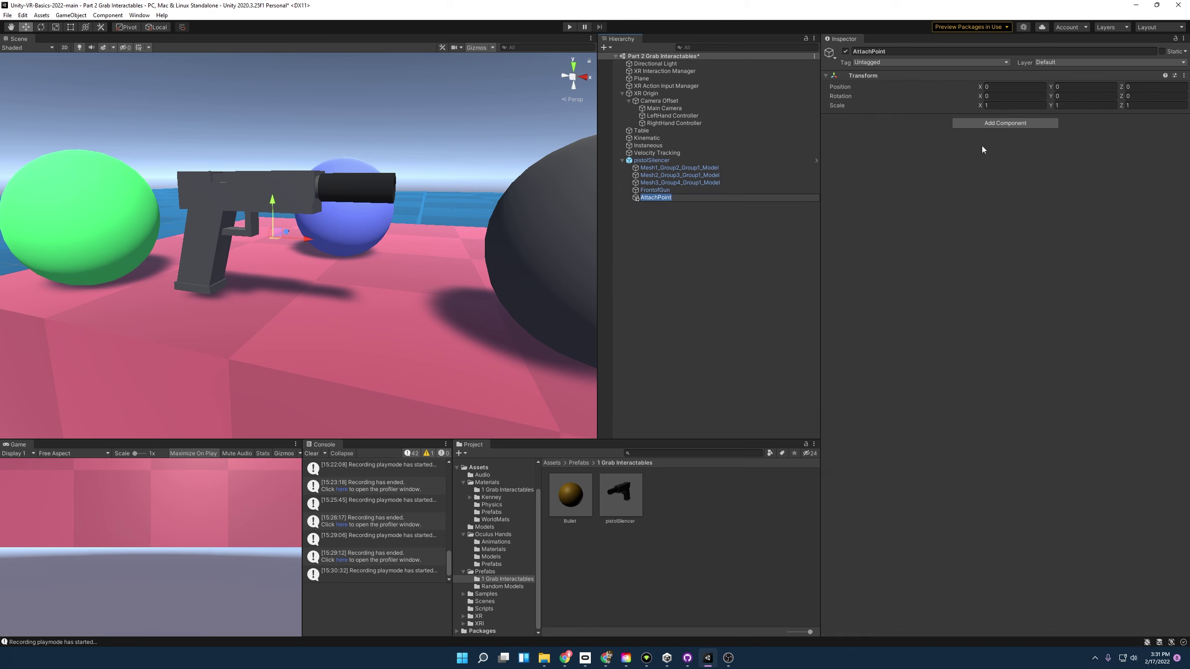
click(1077, 96)
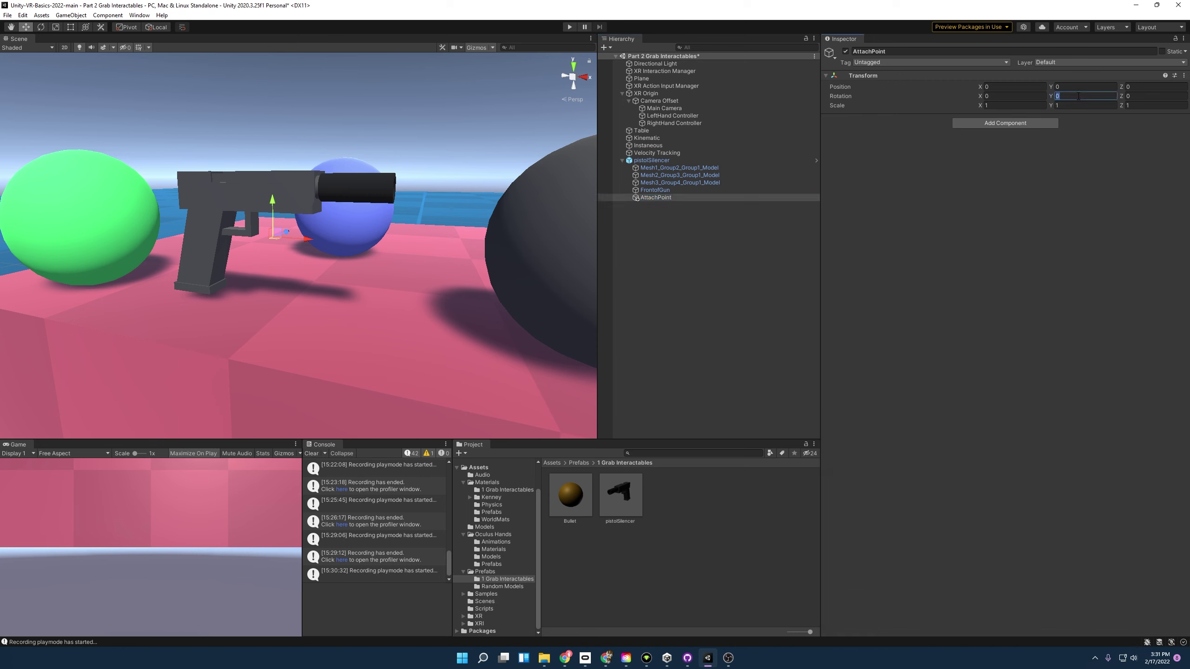
text(90)
key(Return)
drag(303, 240, 261, 235)
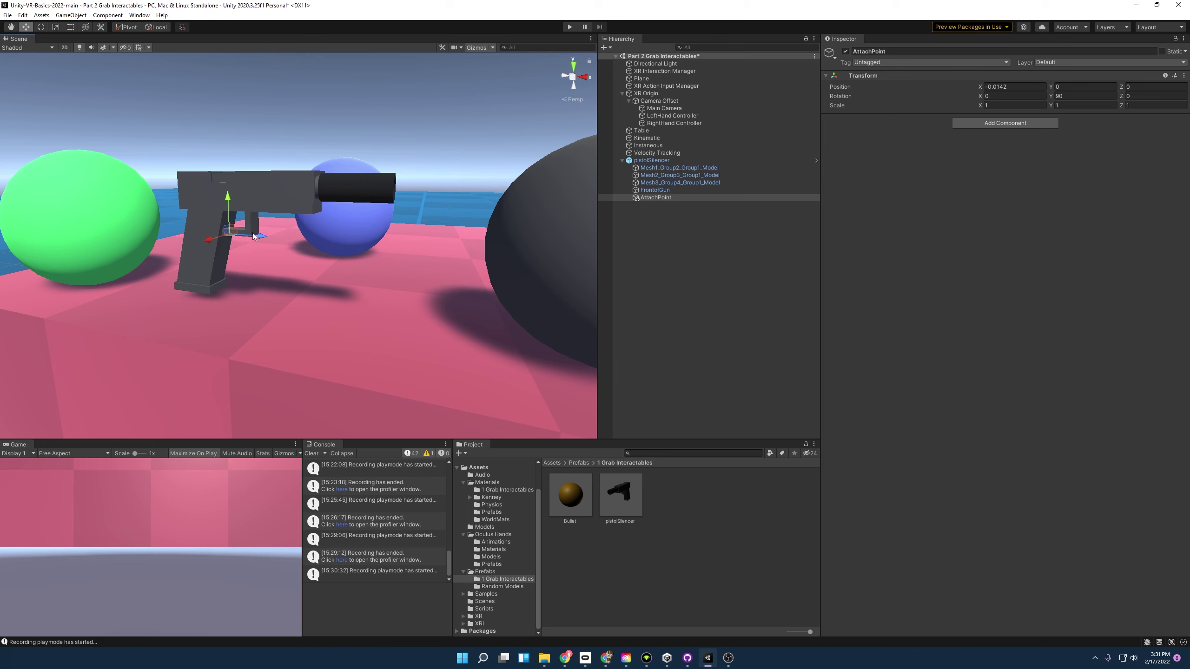
Set AttachPoint as pistolSilencer's Attach Transform and start a play-mode test of grabbing the pistol.
click(717, 162)
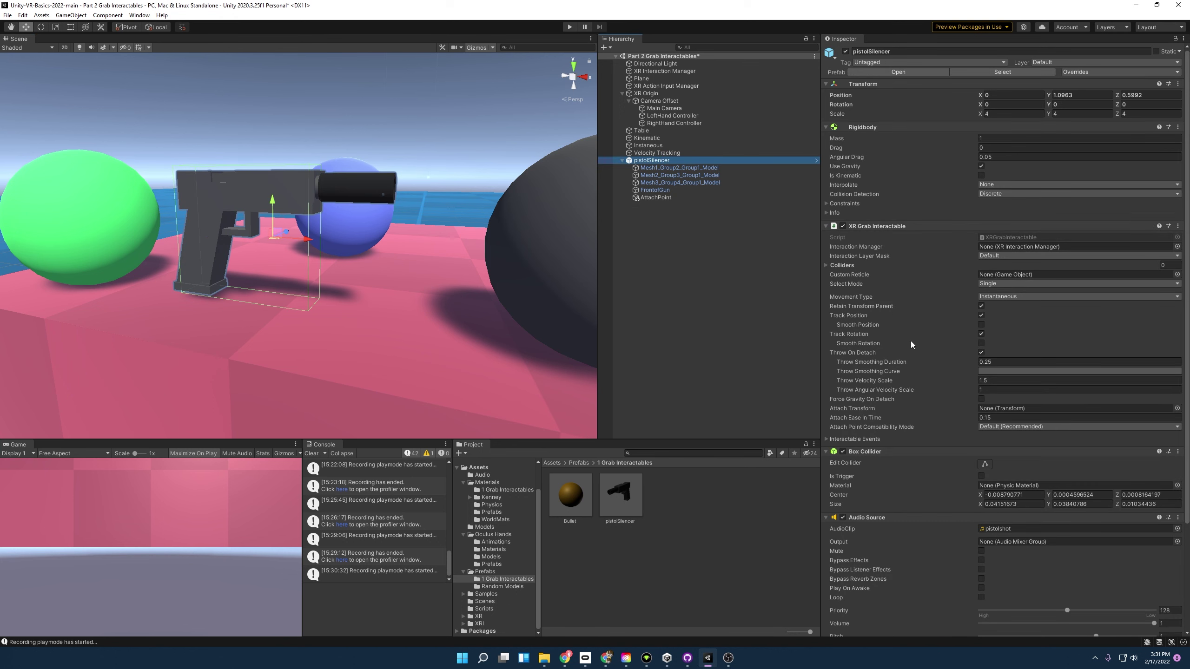
click(654, 198)
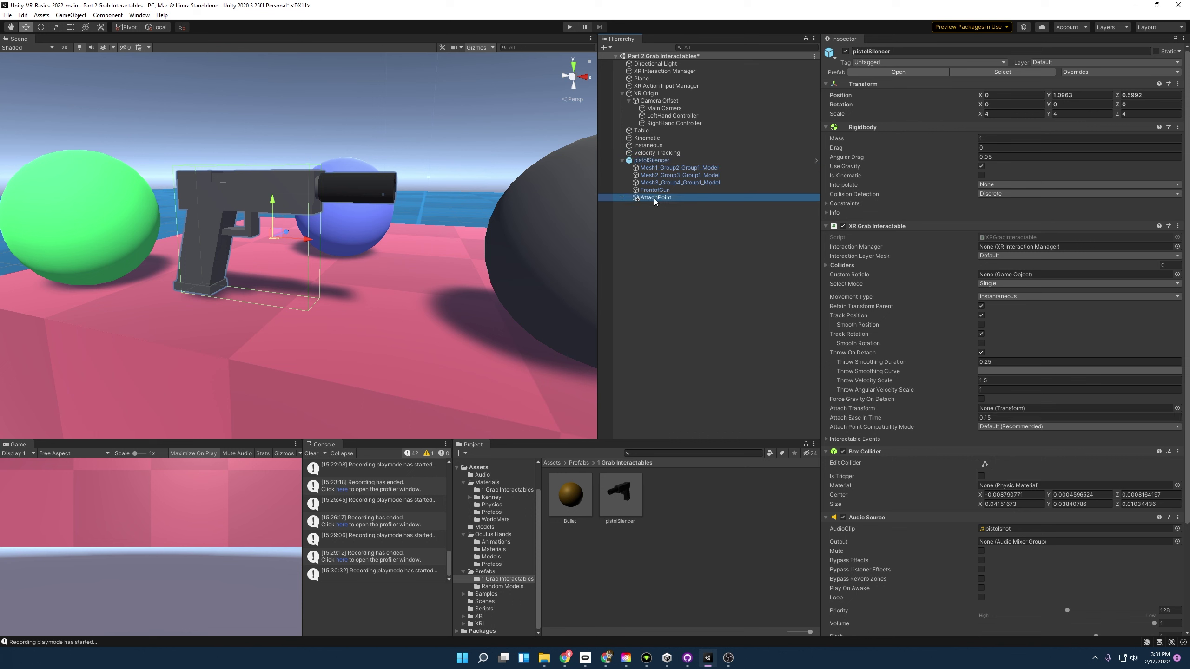
drag(814, 345, 873, 406)
drag(992, 414, 1018, 410)
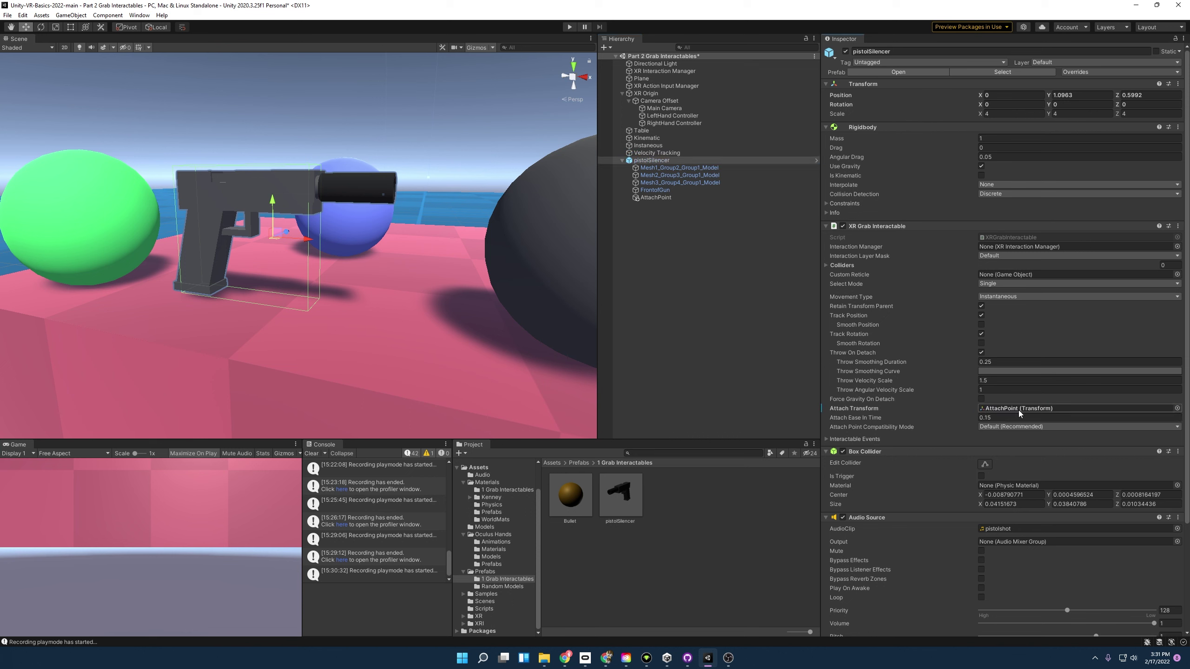
click(570, 29)
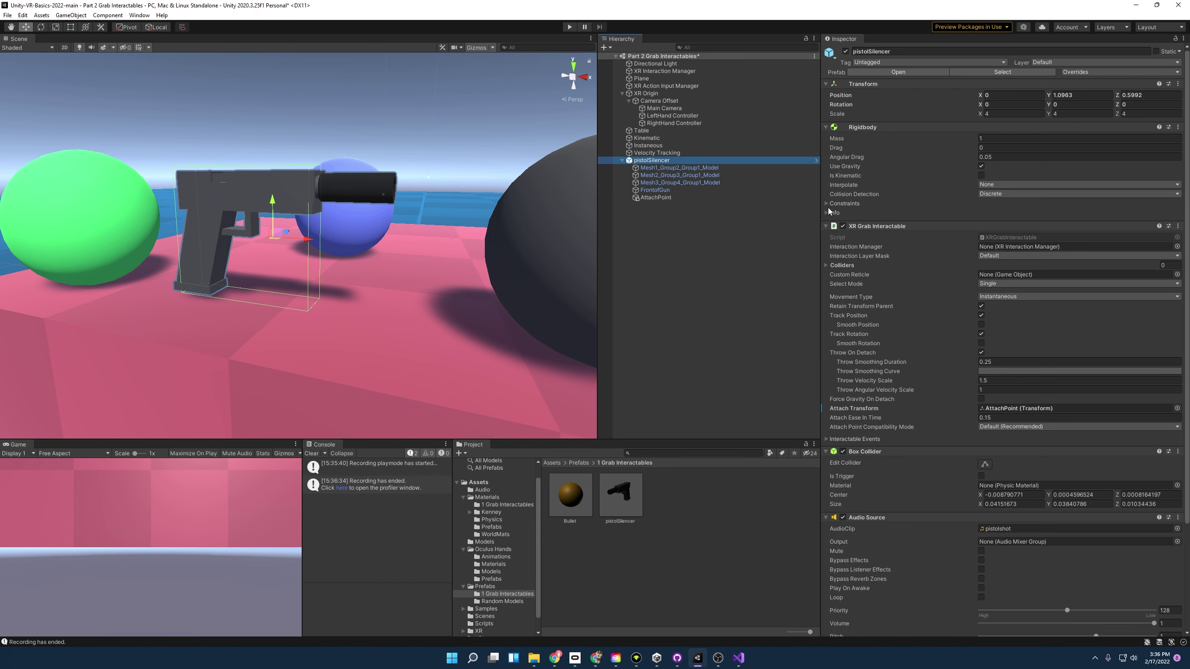
Open FireBullet.cs in Visual Studio and read its Fire method firing a bullet at speed 50.
scroll(858, 380, down, 5)
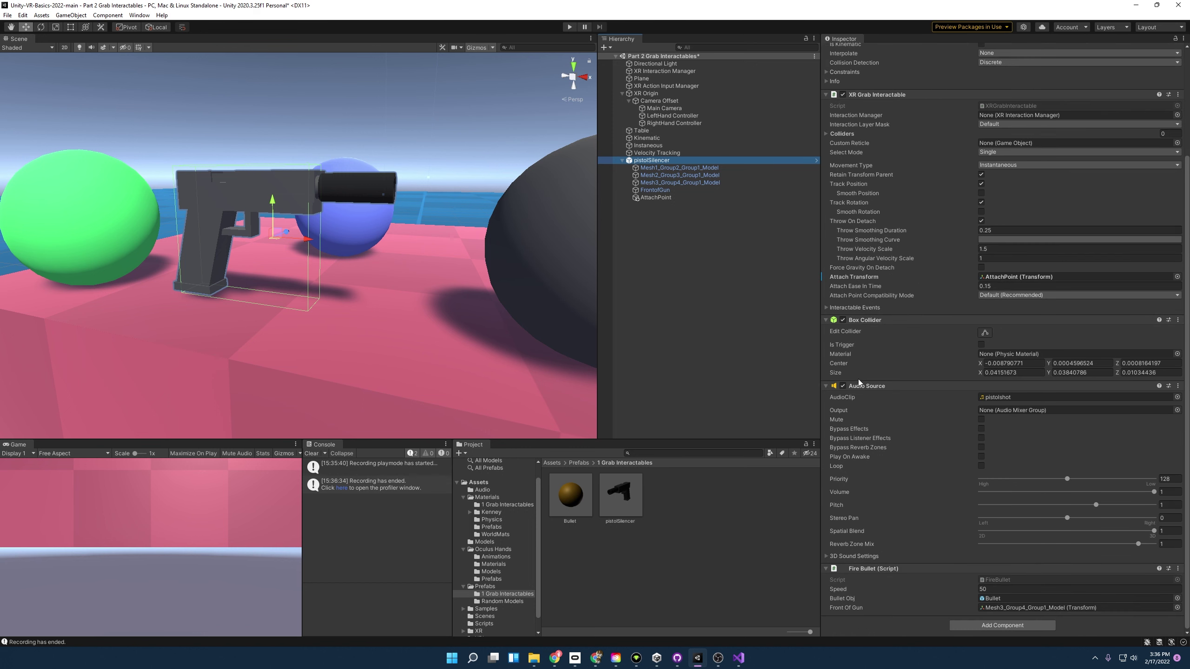
double_click(1009, 580)
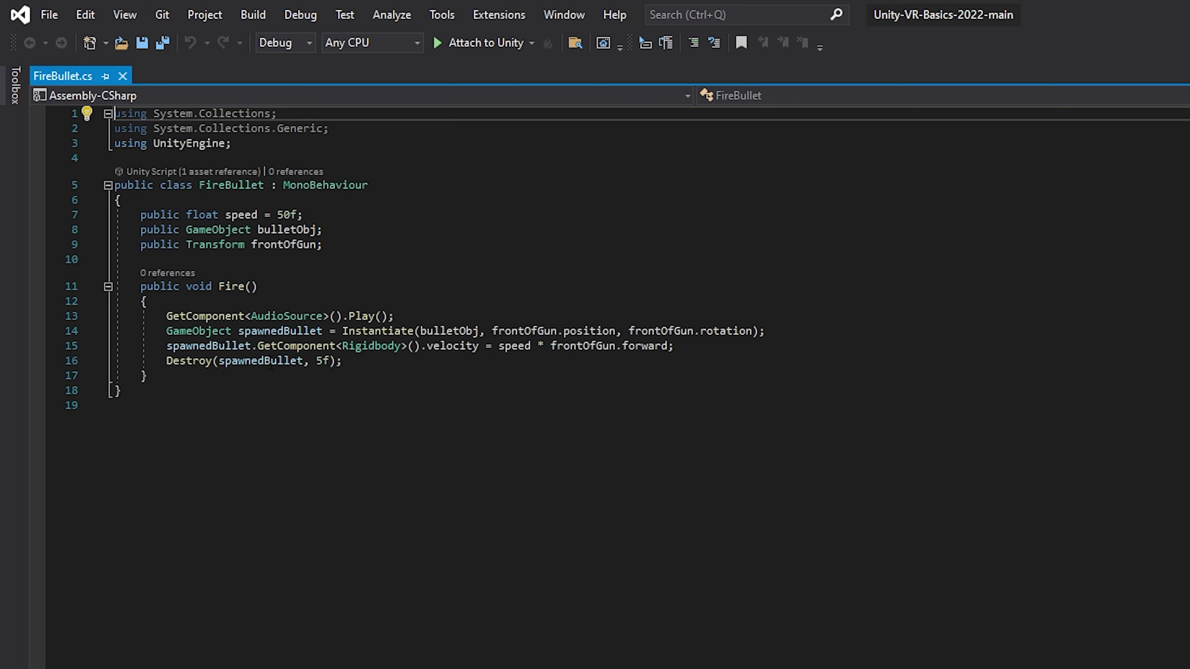
mouse_move(311, 364)
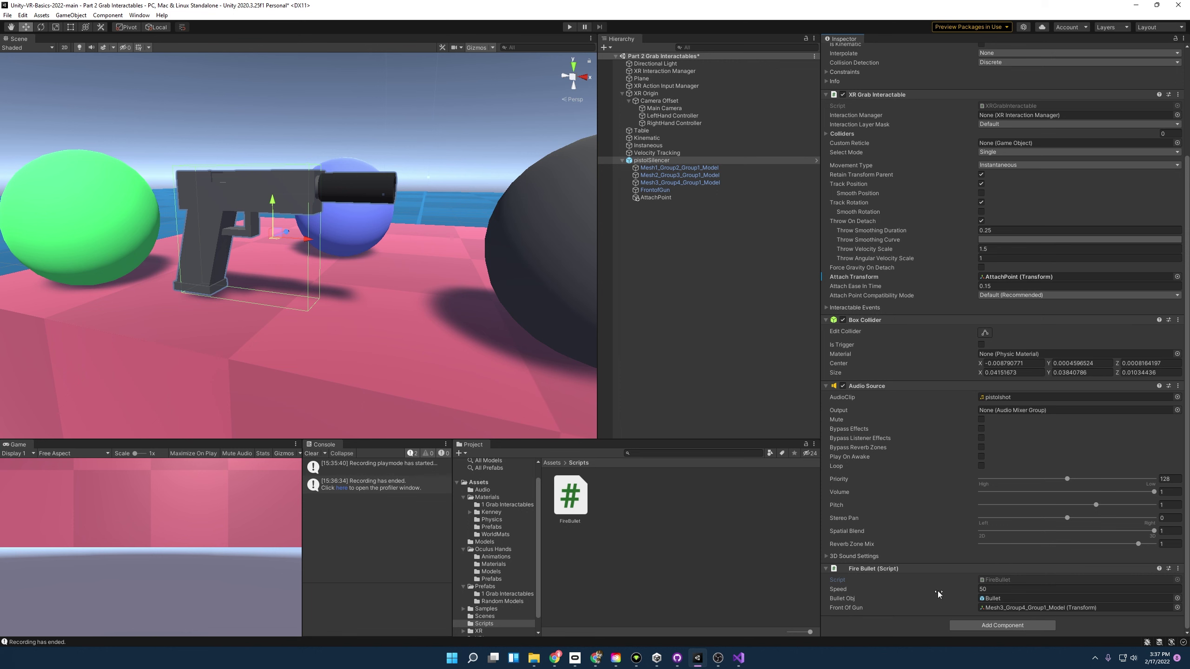
Add an Activated event listener targeting pistolSilencer that calls FireBullet.Fire ().
scroll(938, 530, up, 5)
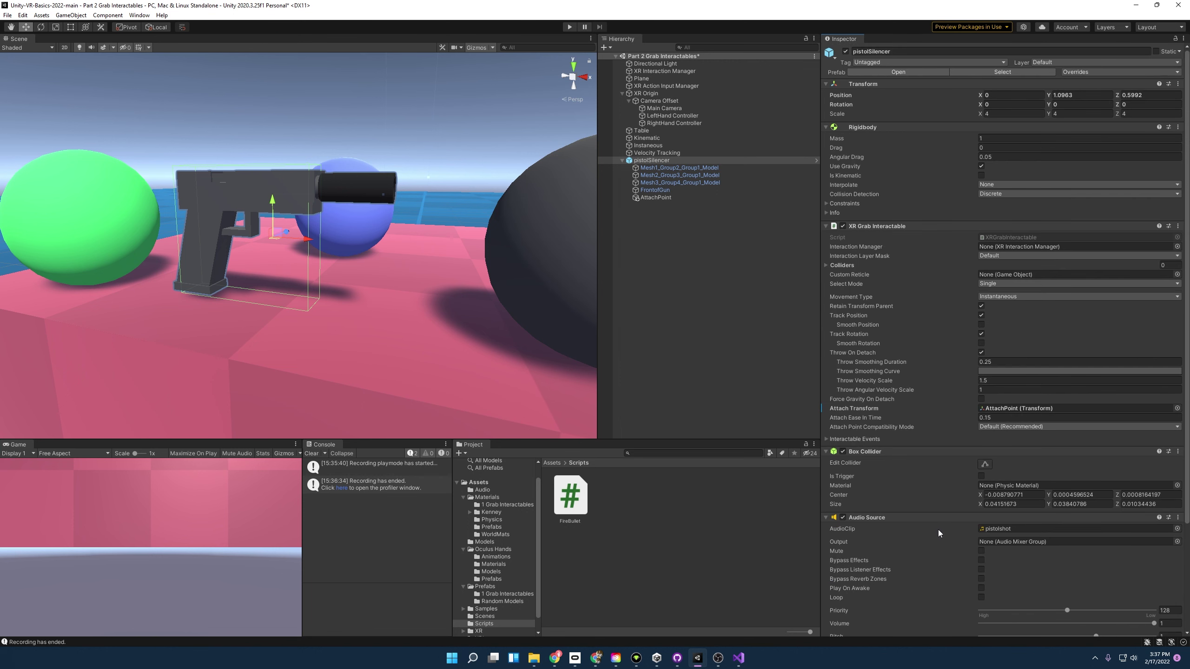
click(826, 441)
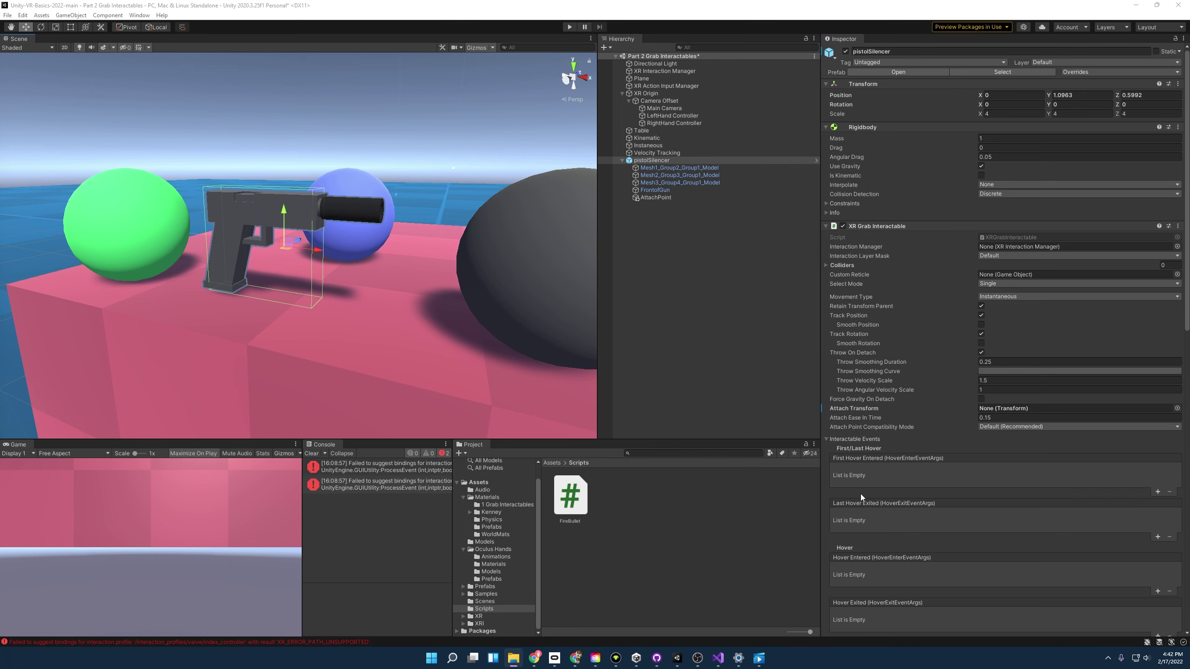
scroll(860, 494, down, 12)
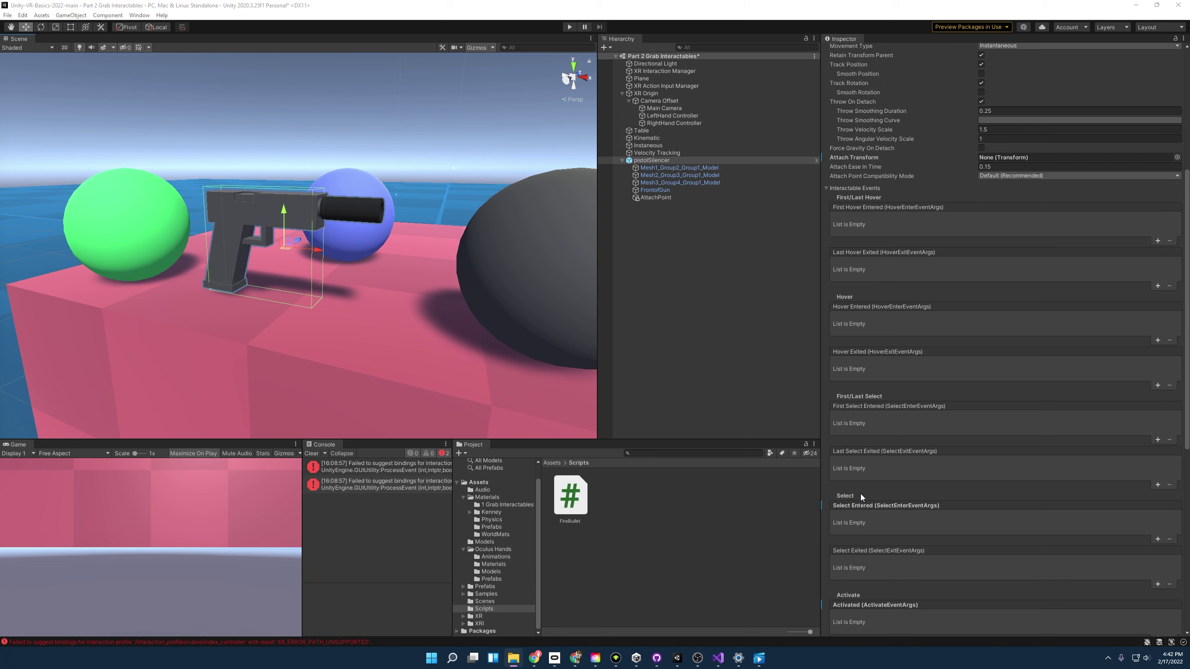
scroll(861, 494, down, 3)
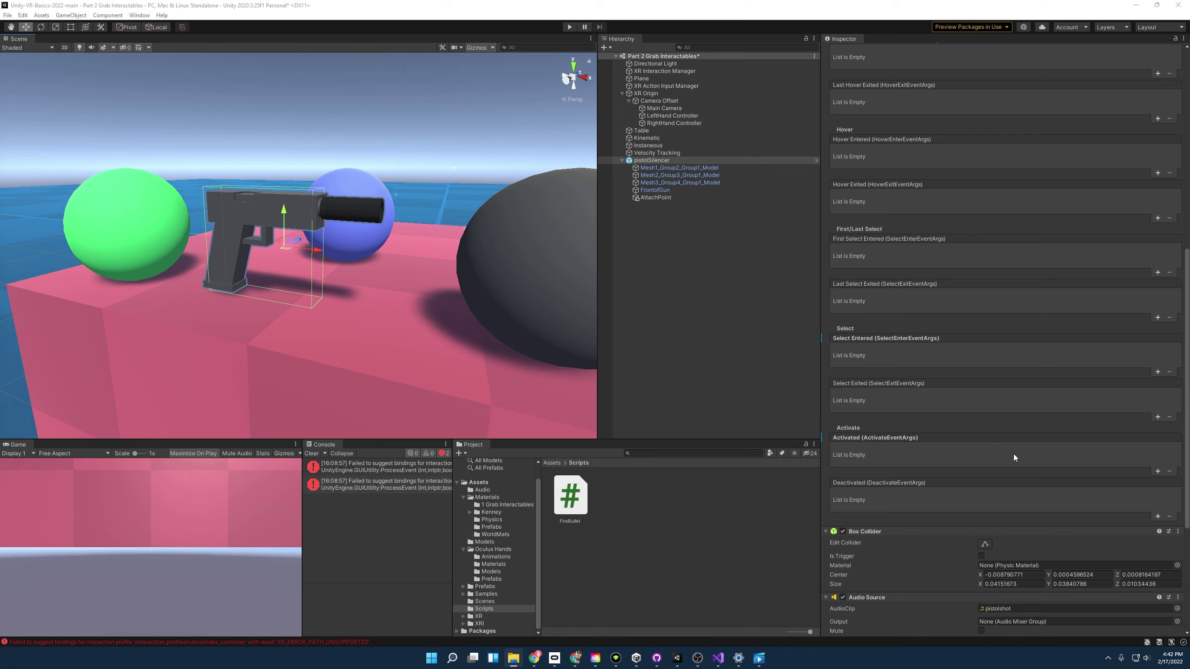
click(1158, 471)
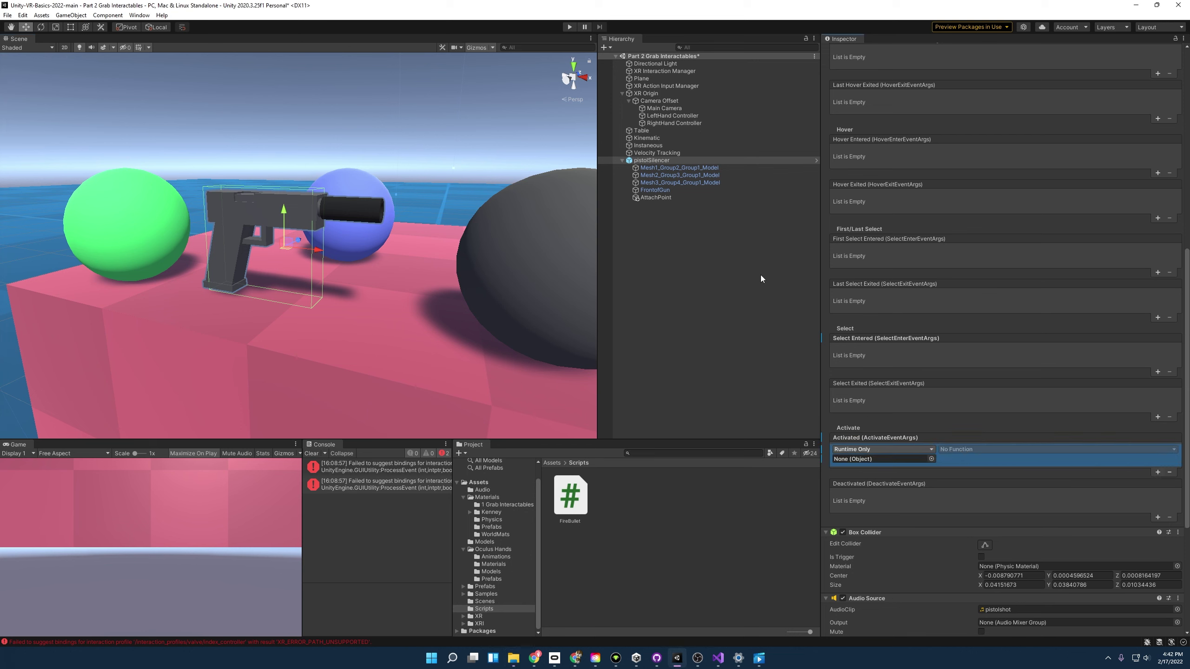
drag(658, 160, 885, 460)
scroll(921, 511, down, 4)
scroll(904, 539, up, 3)
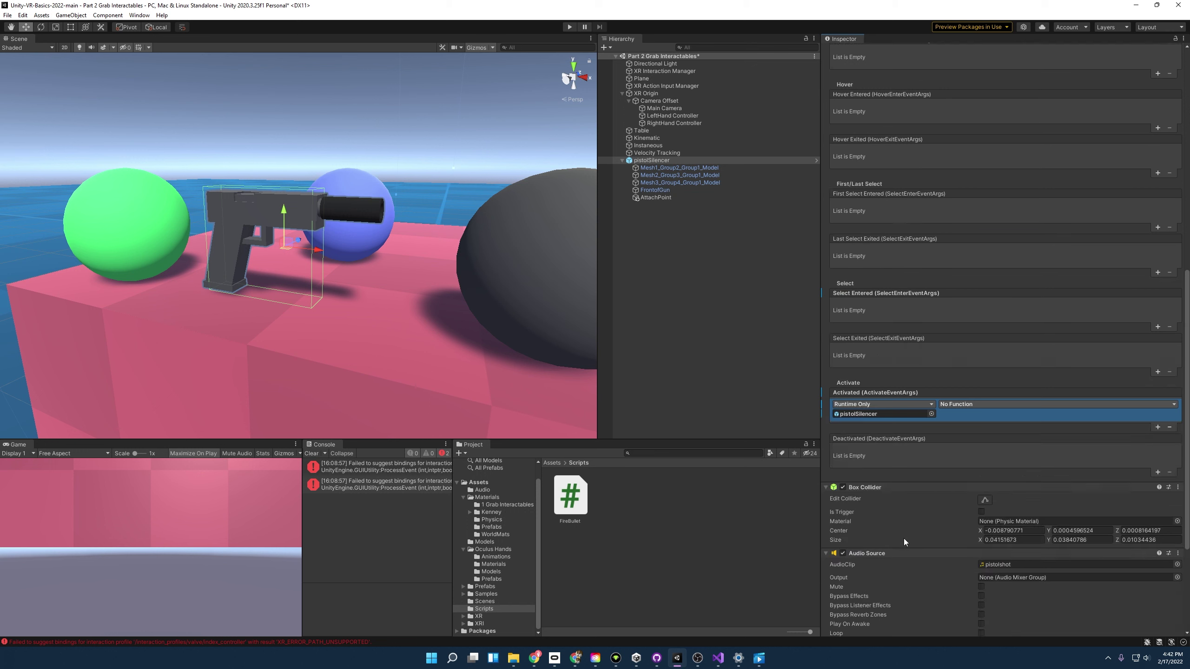
click(976, 404)
mouse_move(975, 492)
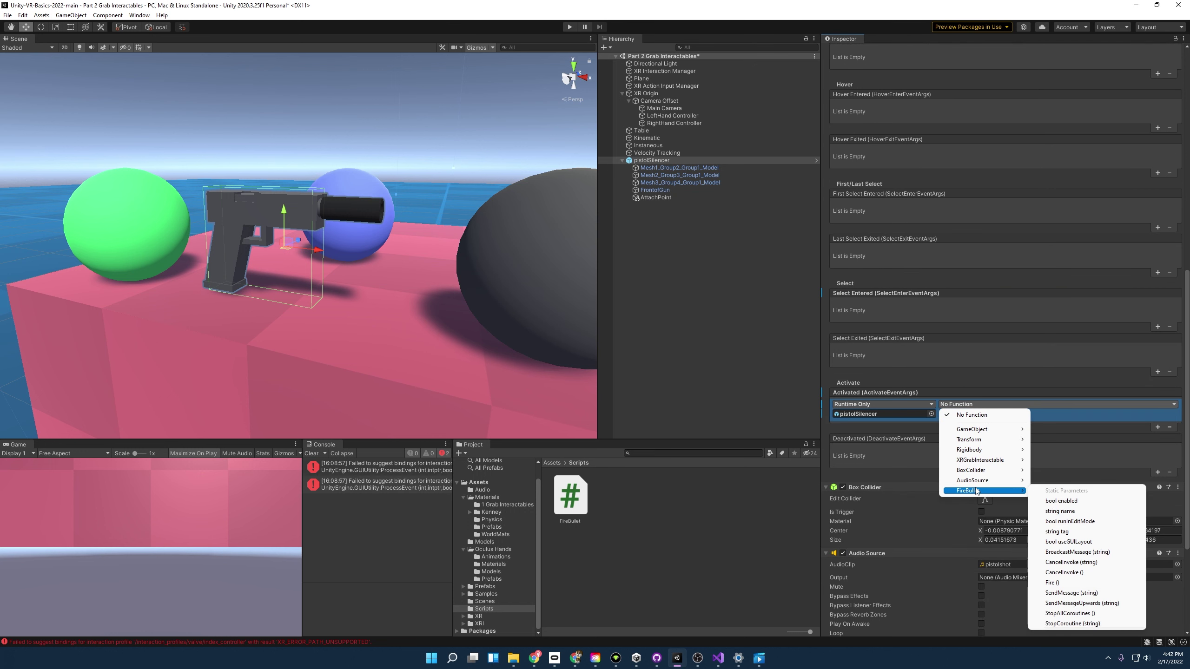
click(1052, 582)
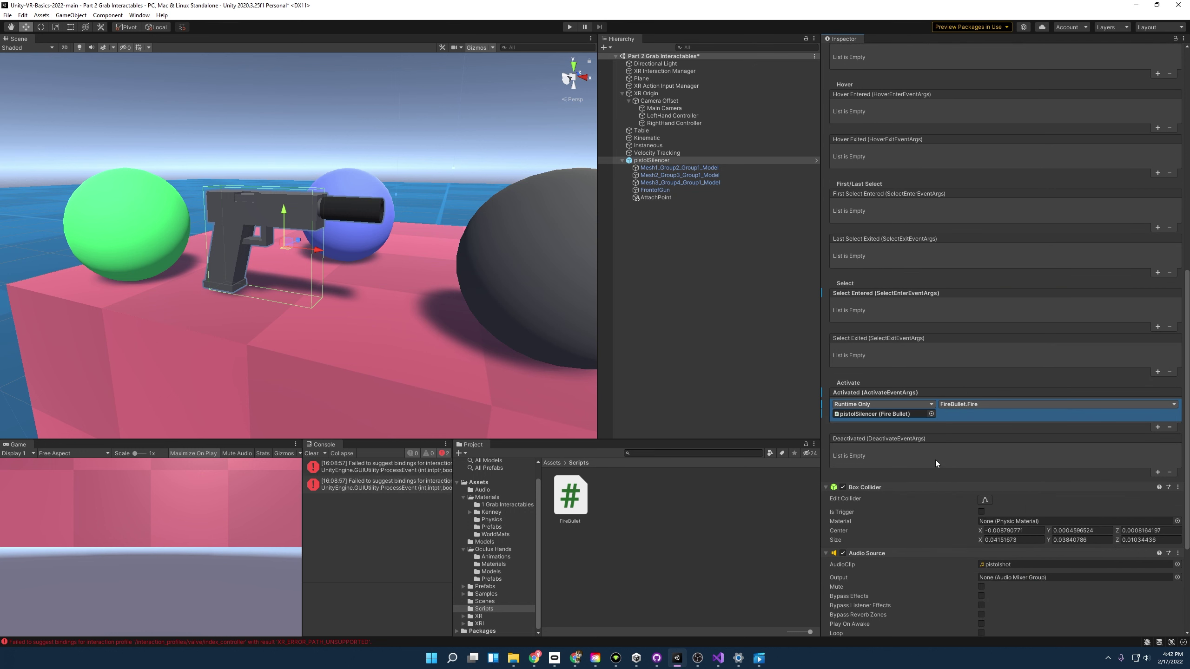